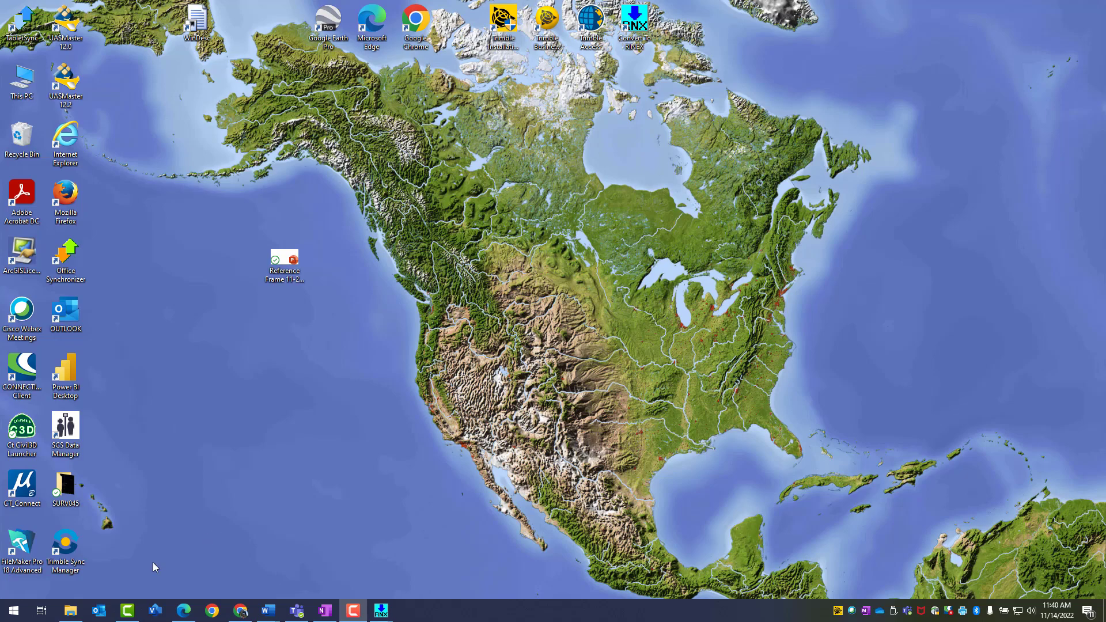
# - Open EV2861 STIM DATASHEET.pdf from the EV2861 folder and review the station's survey control data
pyautogui.moveTo(70, 613)
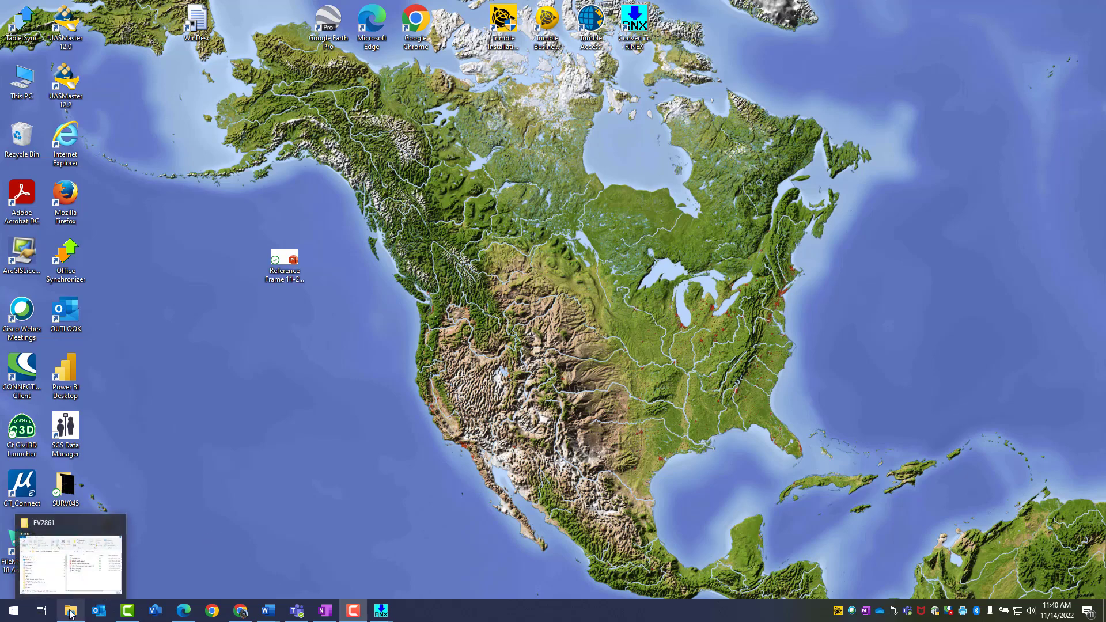
pyautogui.click(69, 613)
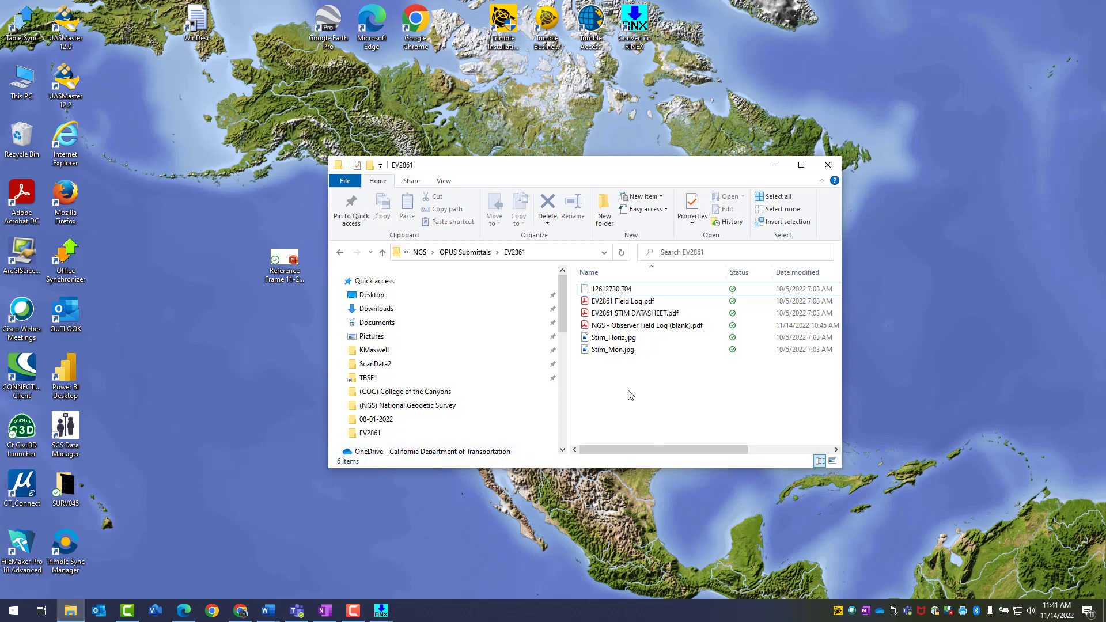
pyautogui.doubleClick(657, 317)
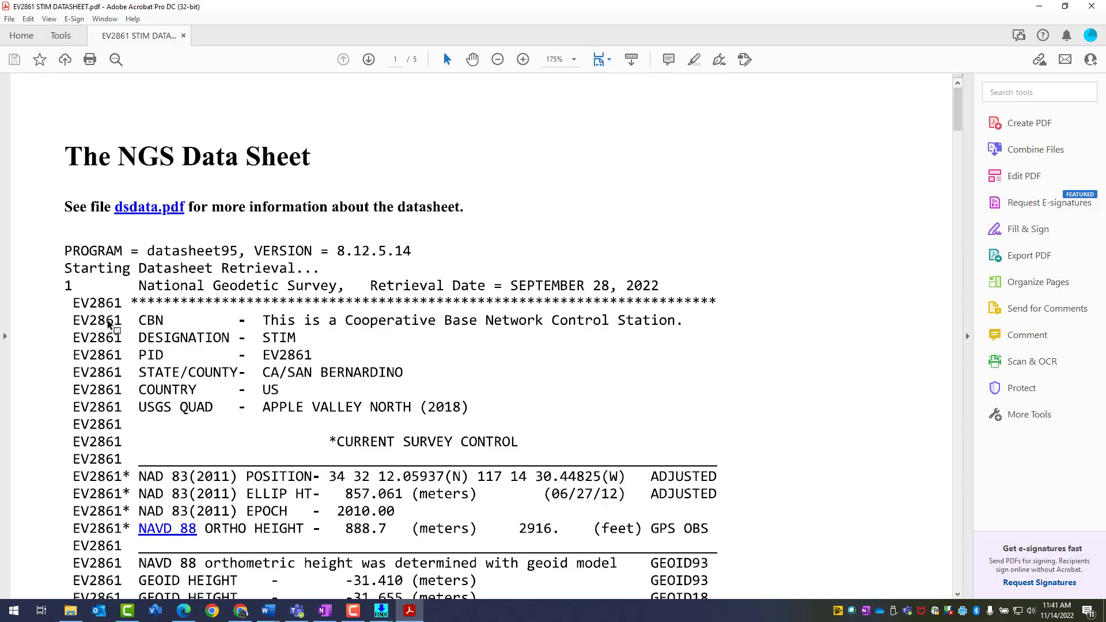
pyautogui.scroll(-10, 453, 392)
pyautogui.scroll(-20, 453, 392)
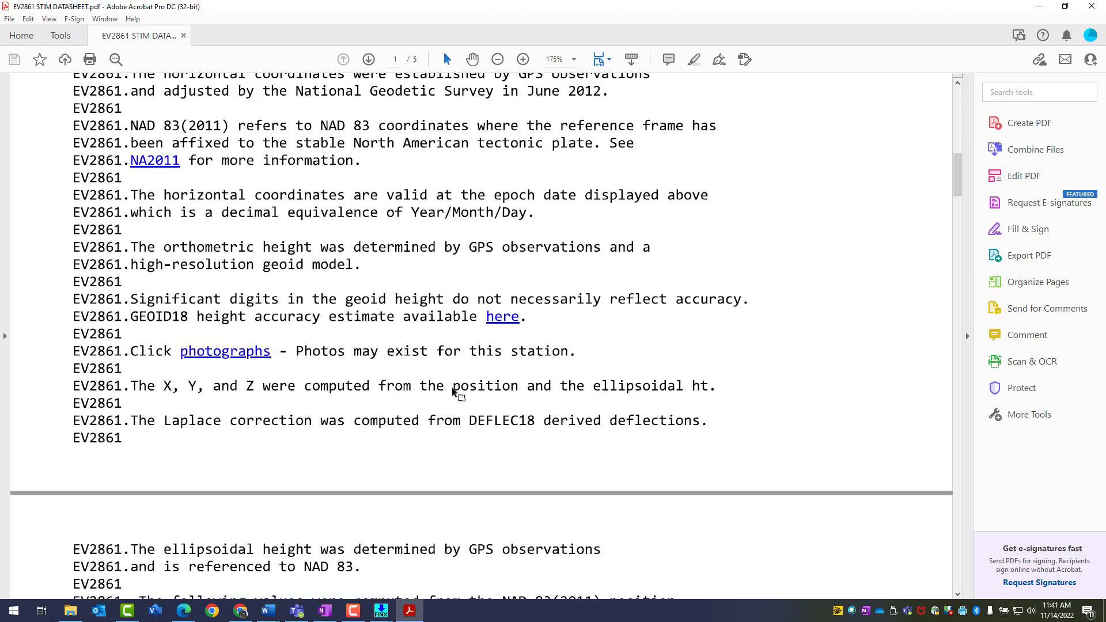
pyautogui.scroll(-2, 452, 391)
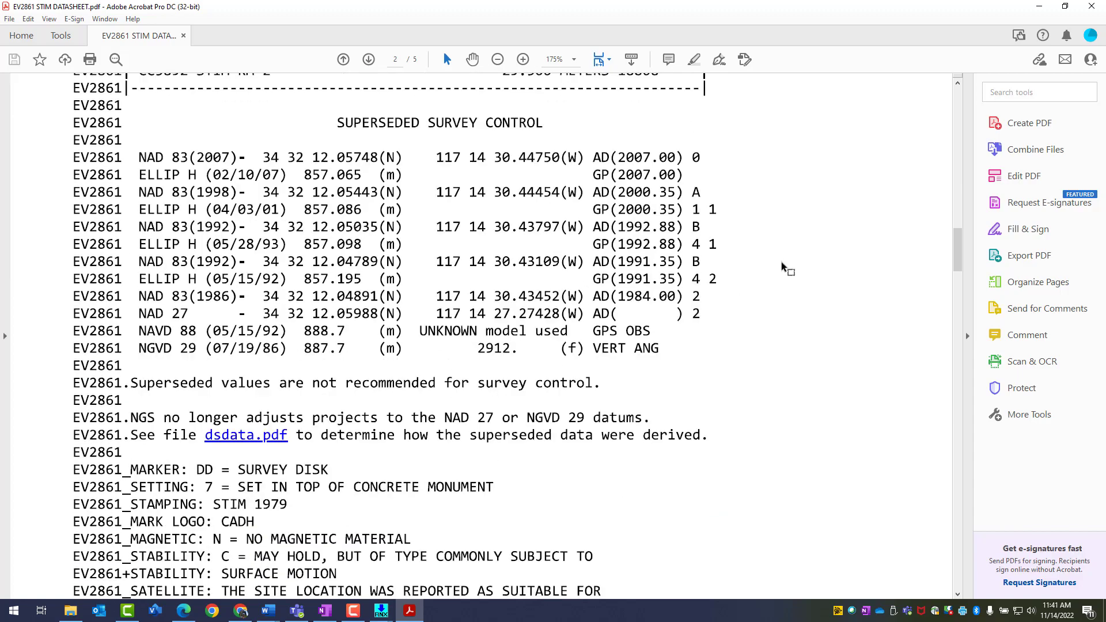
pyautogui.click(1041, 10)
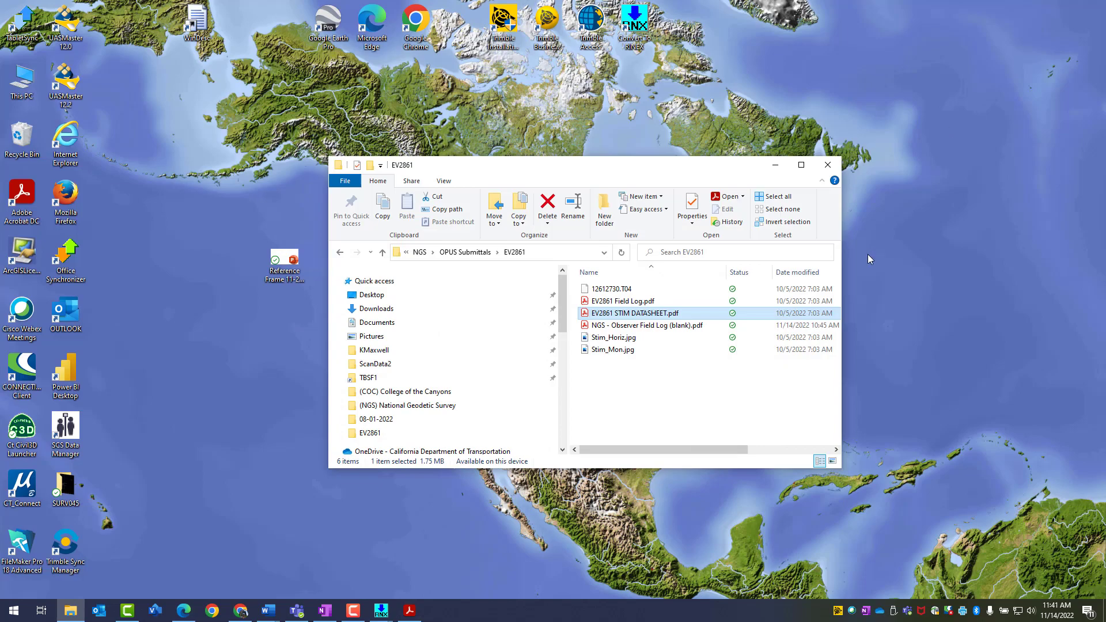
# - Open NGS - Observer Field Log (blank).pdf from the EV2861 folder and look over its form fields
pyautogui.click(621, 291)
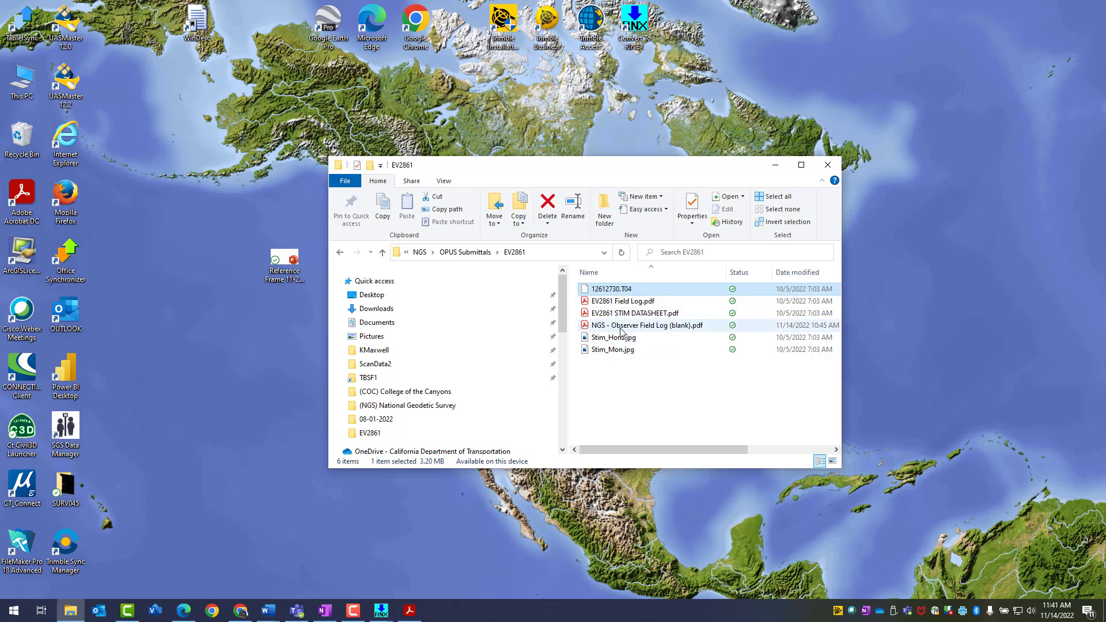
pyautogui.doubleClick(621, 329)
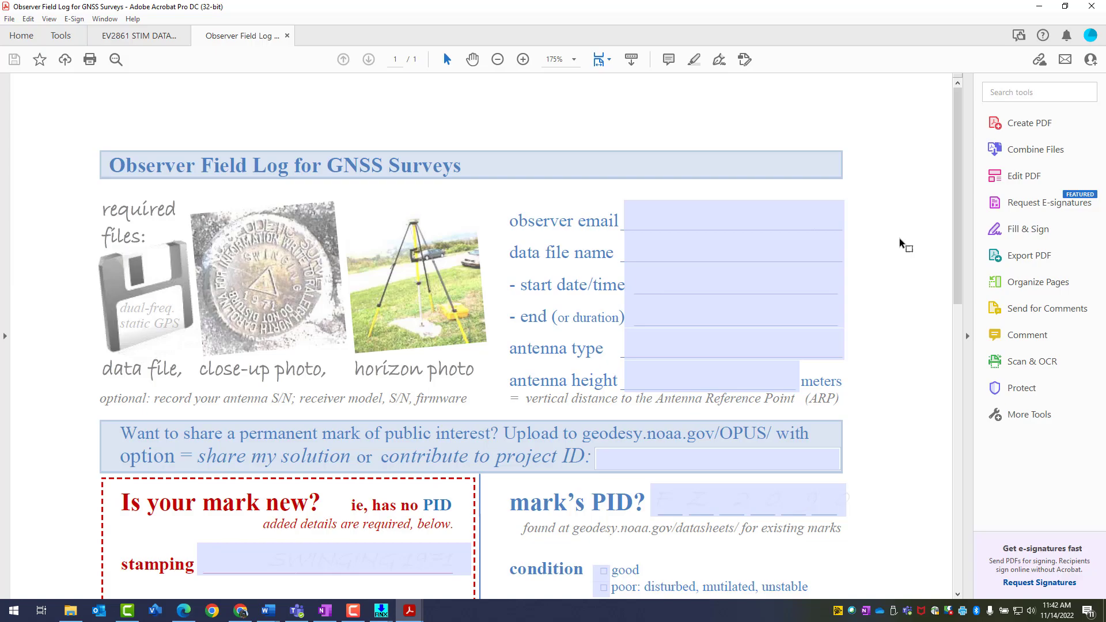
pyautogui.scroll(-10, 902, 244)
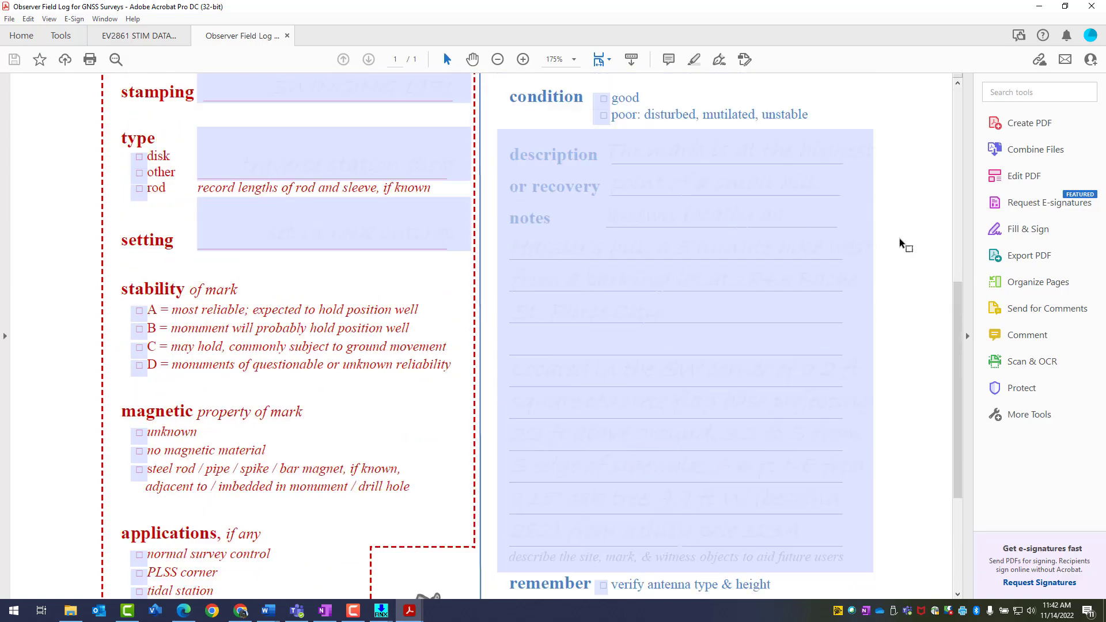
pyautogui.scroll(10, 902, 244)
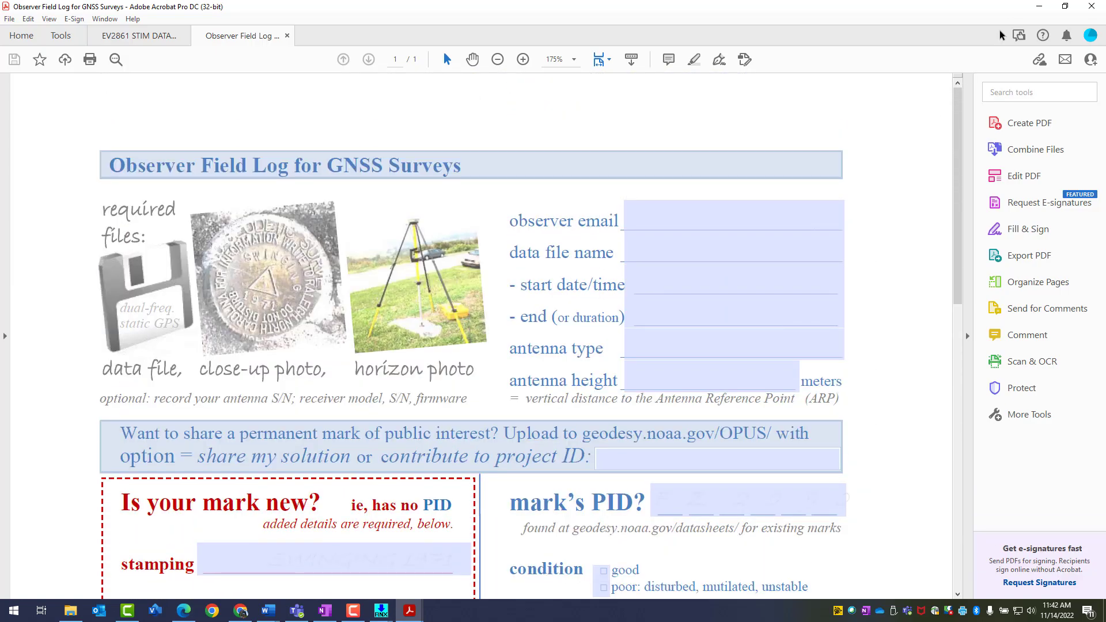
pyautogui.click(1039, 12)
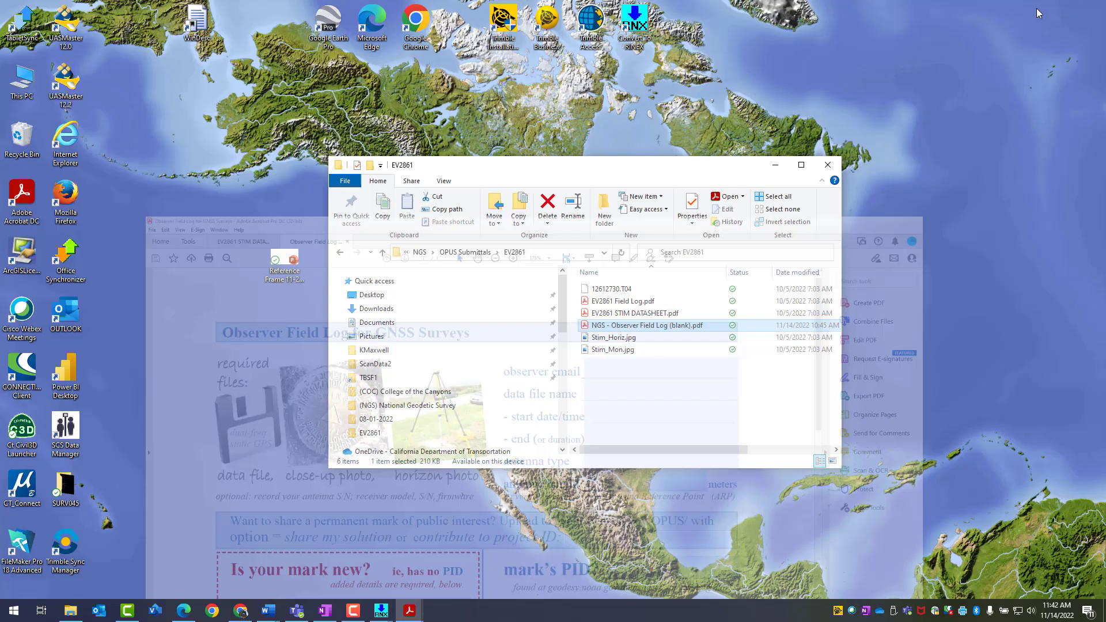
# - View the station photos Stim_Horiz.jpg and Stim_Mon.jpg, closing each one after inspection
pyautogui.doubleClick(636, 340)
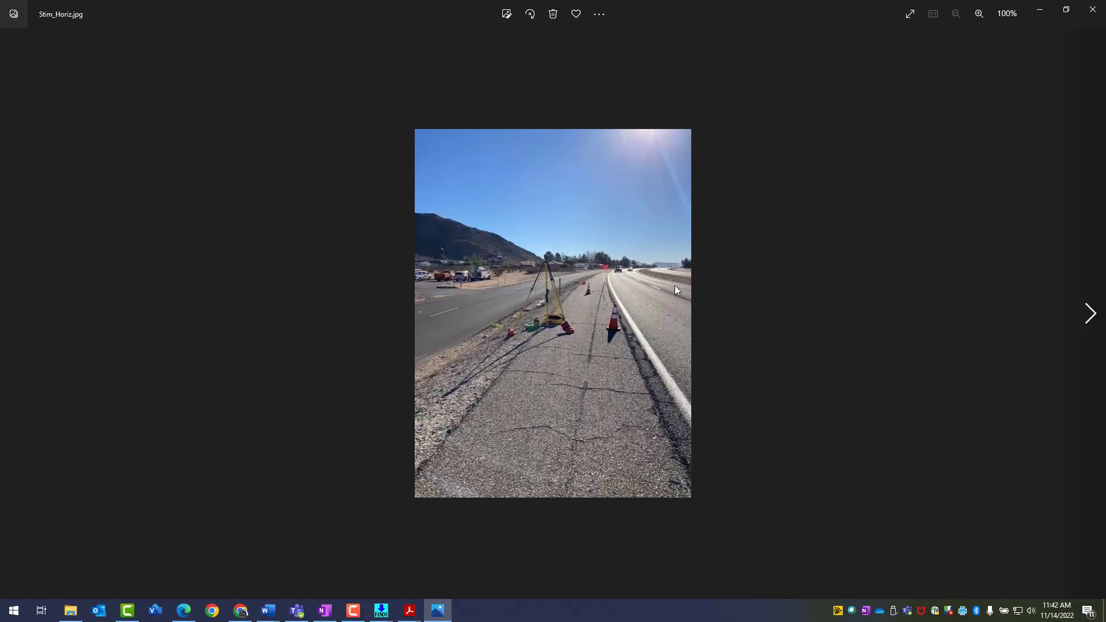
pyautogui.click(1093, 13)
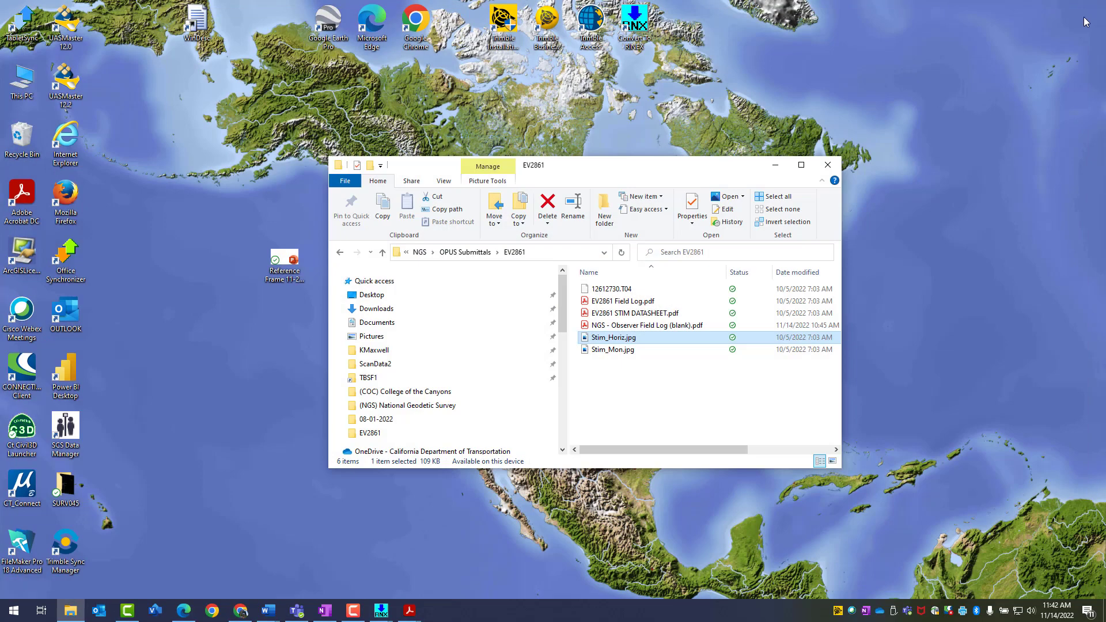
pyautogui.doubleClick(621, 351)
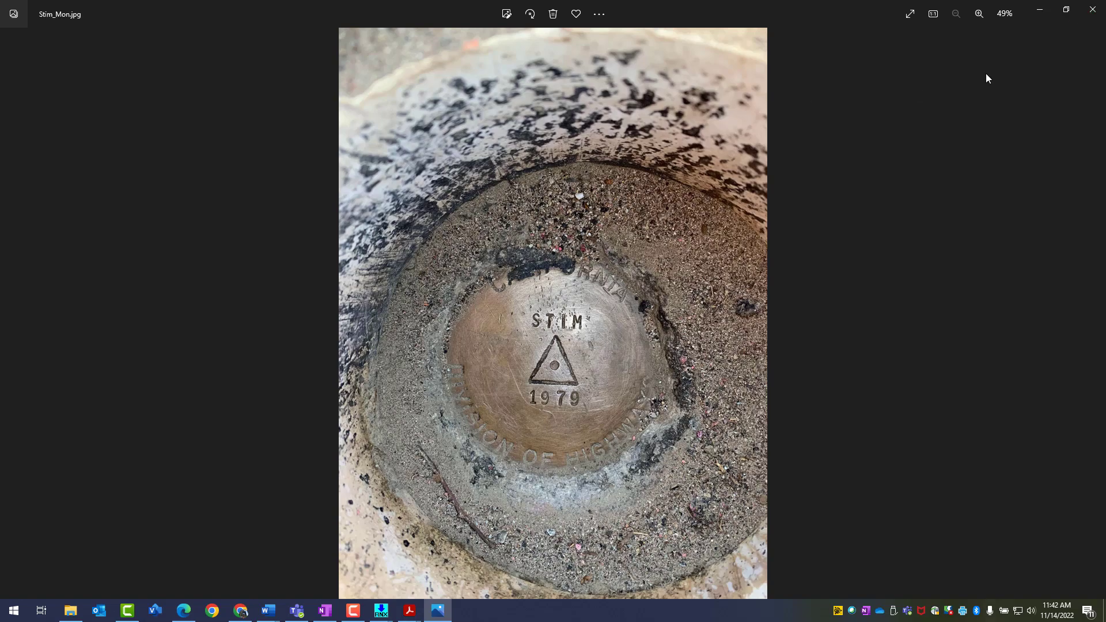
pyautogui.click(1093, 10)
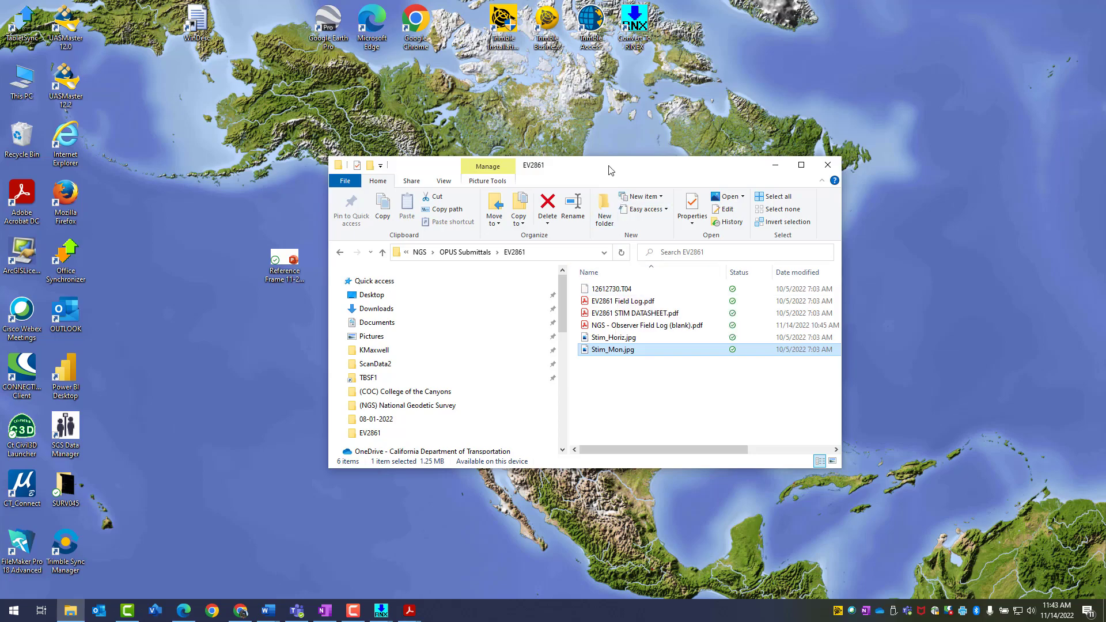
# - Move the EV2861 folder window off to the second screen and switch to Convert to RINEX
pyautogui.moveTo(611, 170); pyautogui.dragTo(1105, 144)
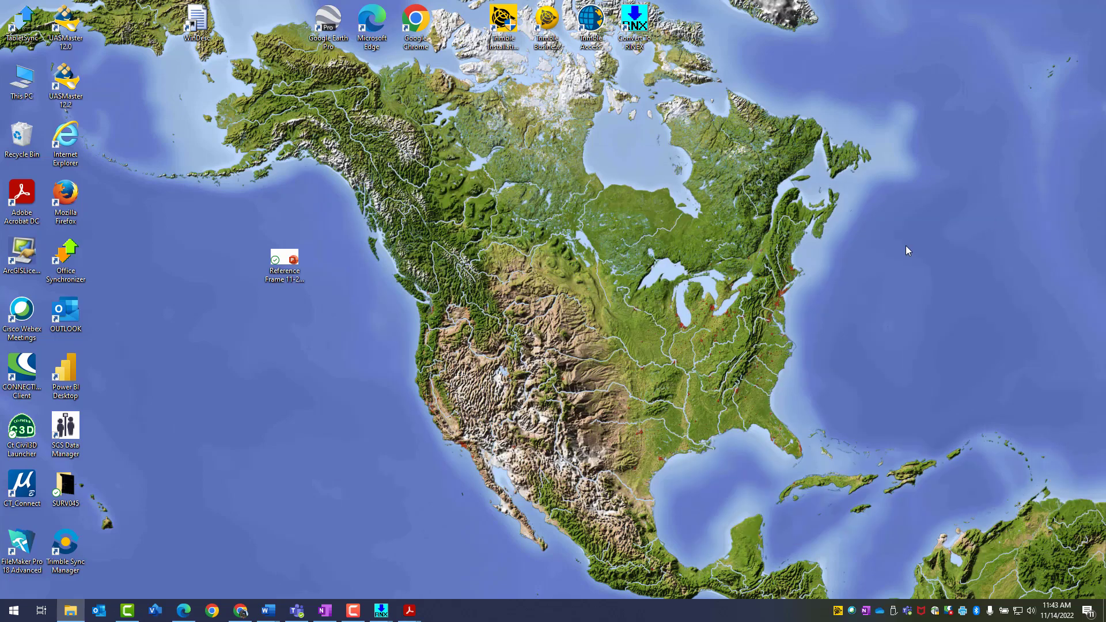
pyautogui.click(381, 612)
pyautogui.click(437, 561)
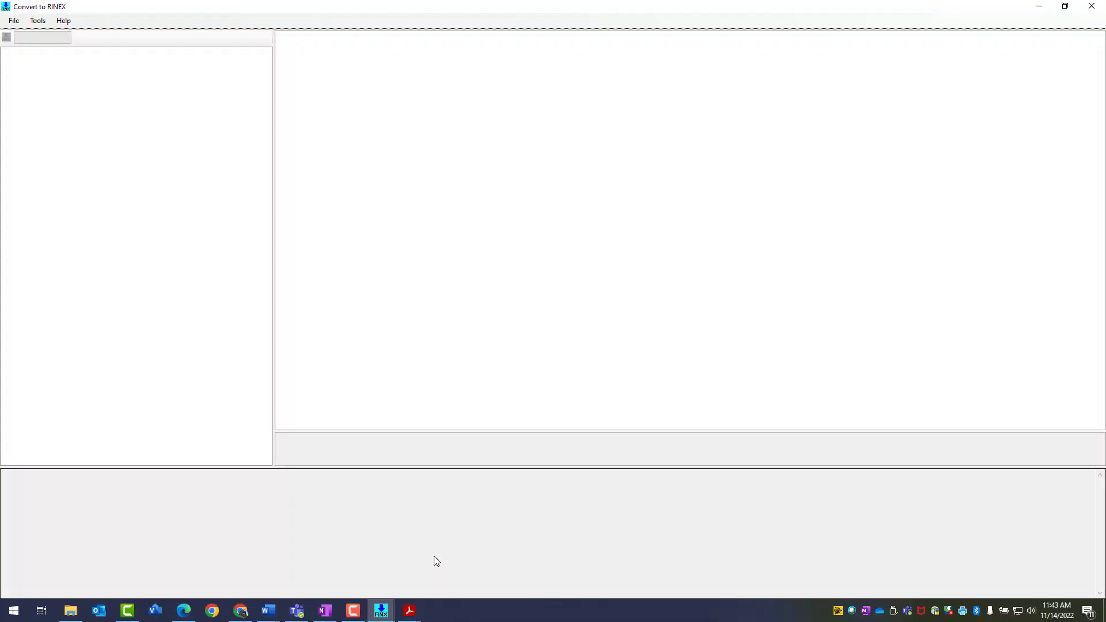
# - Search the computer's installed programs for "rinex" and dismiss the search
pyautogui.click(14, 612)
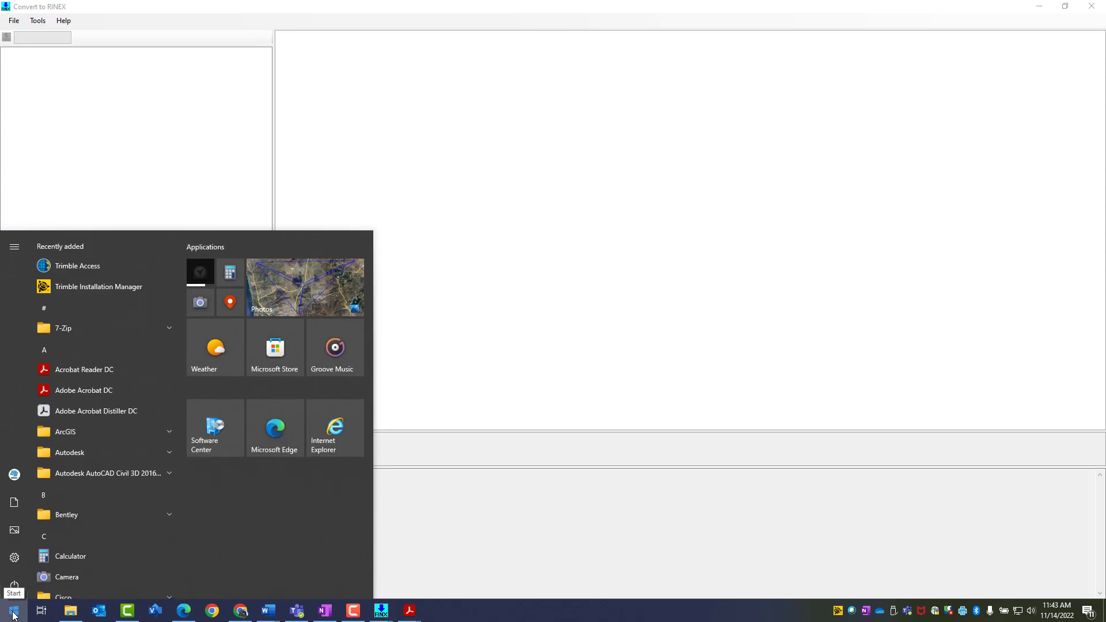
pyautogui.write('rinex')
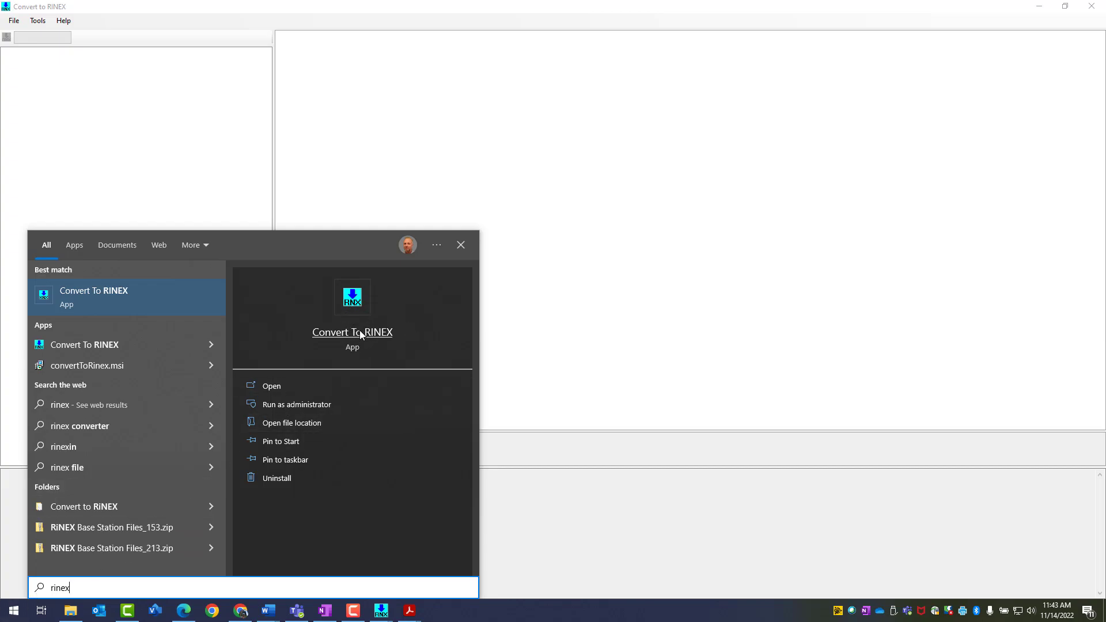
pyautogui.click(650, 379)
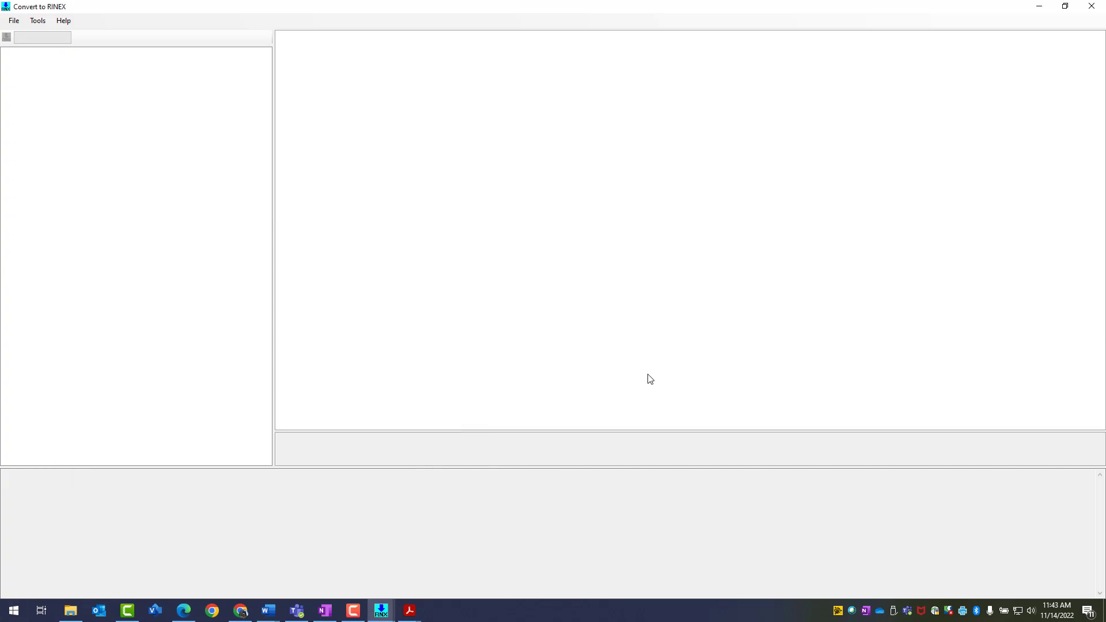
# - Load the receiver file 12612730.T04 for conversion from the EV2861 folder in NGS > OPUS Submittals
pyautogui.click(17, 22)
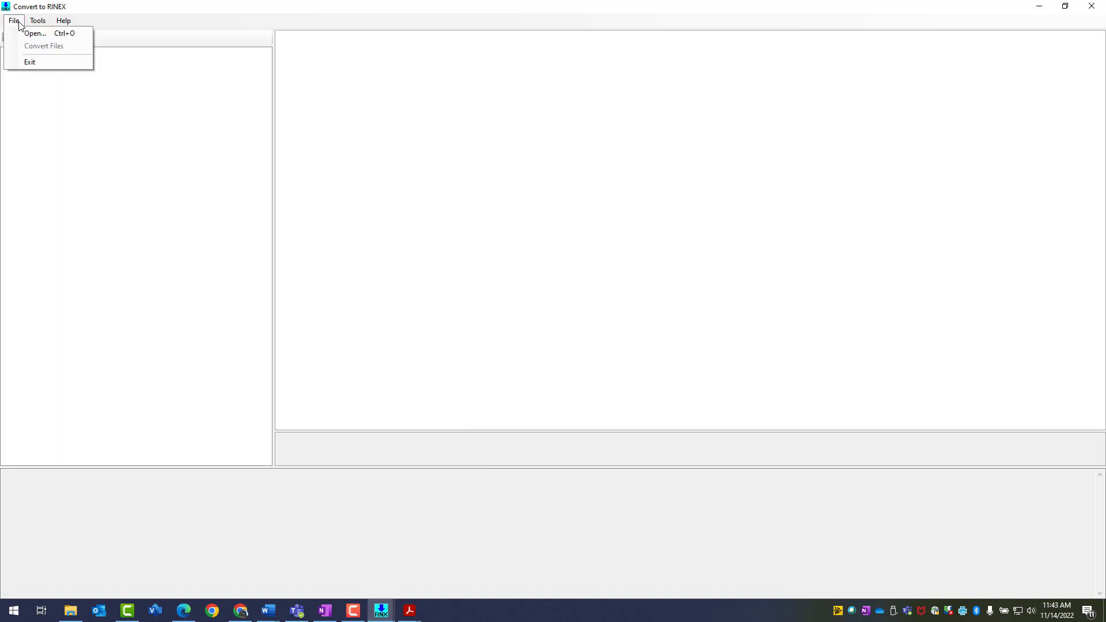
pyautogui.click(32, 33)
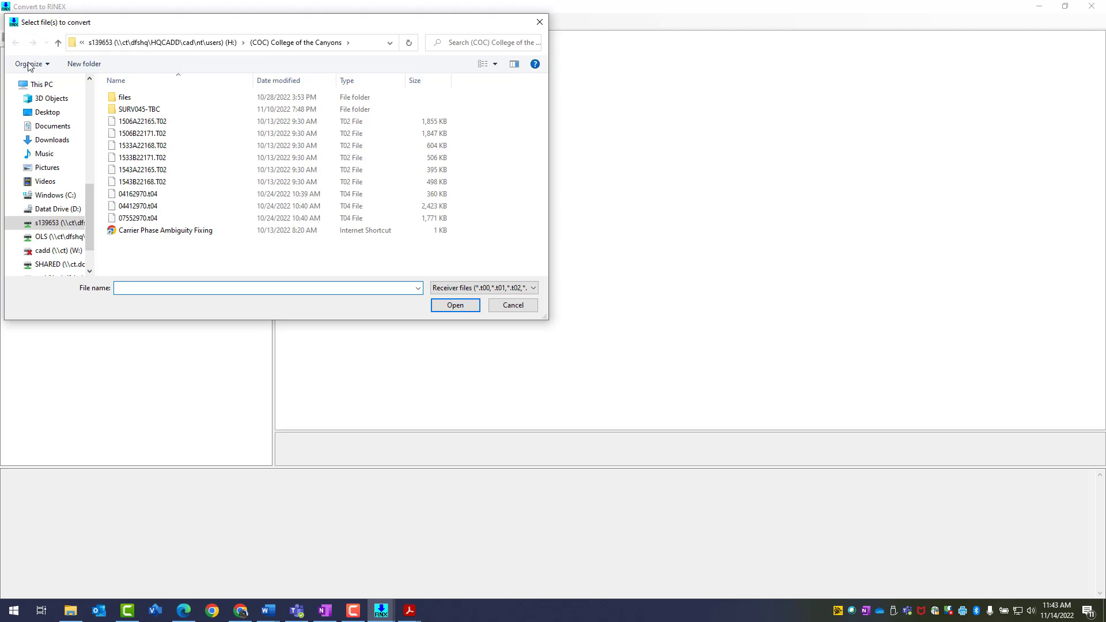
pyautogui.moveTo(91, 197); pyautogui.dragTo(92, 148)
pyautogui.click(46, 182)
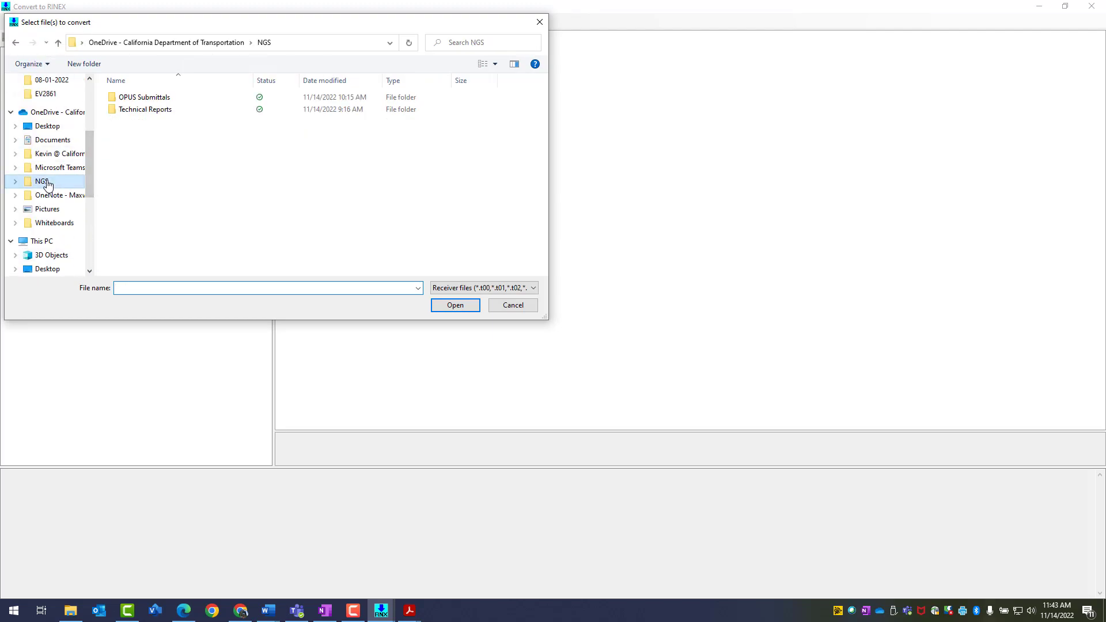
pyautogui.doubleClick(164, 99)
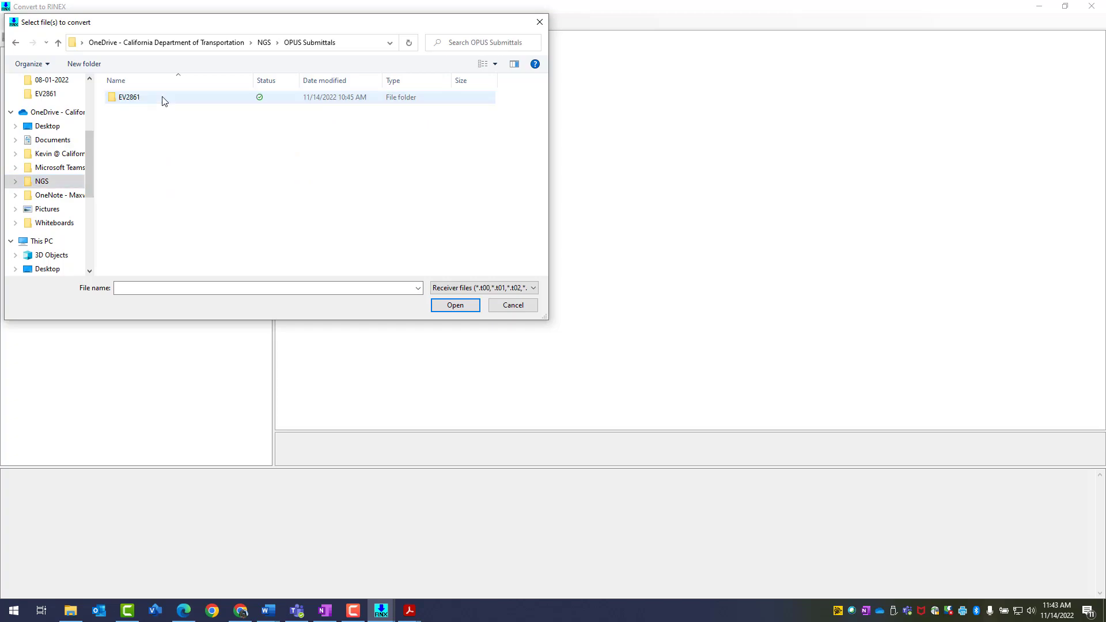
pyautogui.doubleClick(153, 101)
pyautogui.click(144, 101)
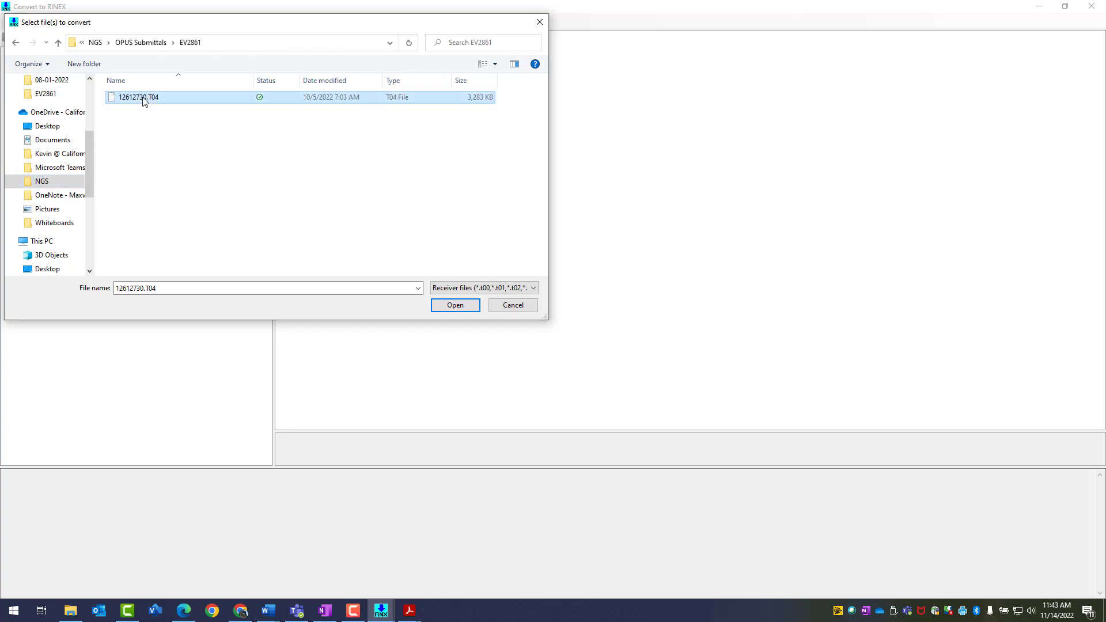
pyautogui.click(464, 306)
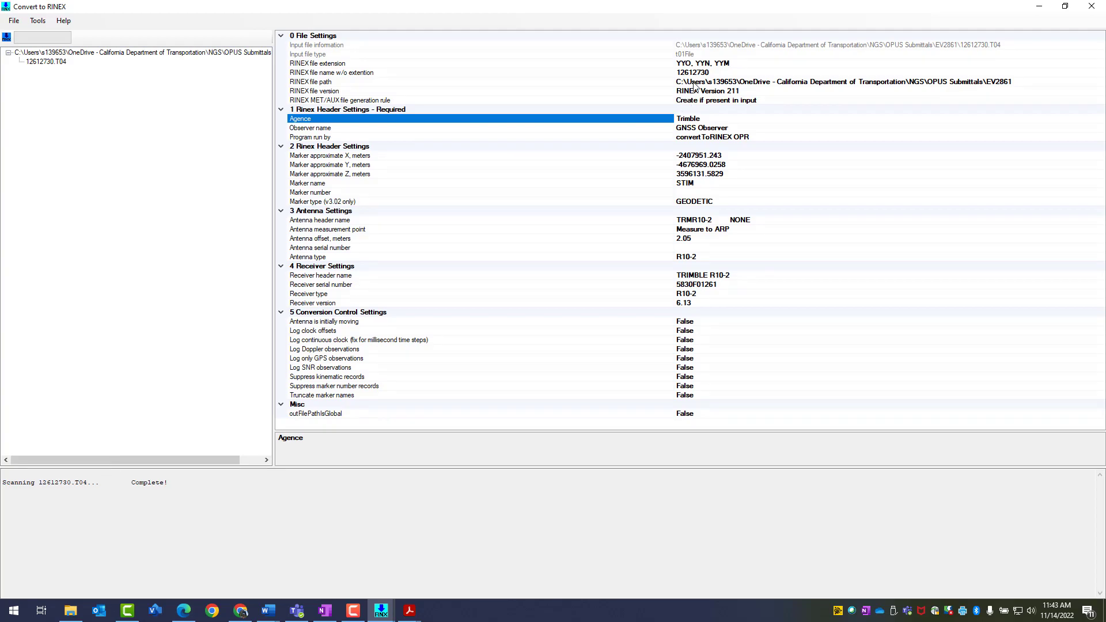
# - Check the antenna offset and marker name, and set Log only GPS observations to True
pyautogui.click(695, 239)
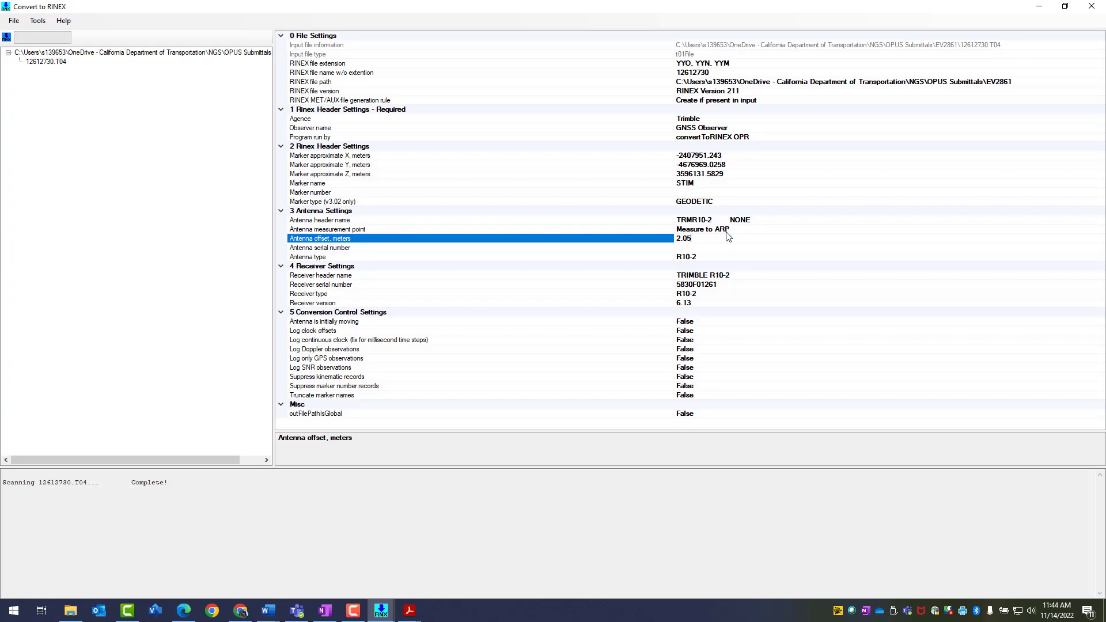
pyautogui.click(699, 184)
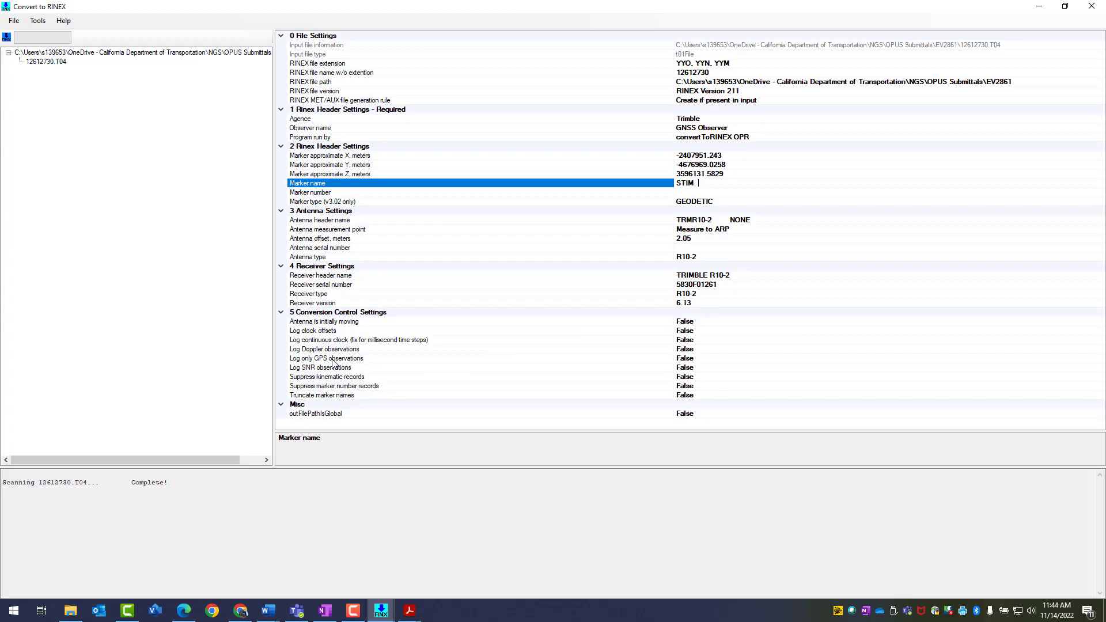
pyautogui.click(691, 358)
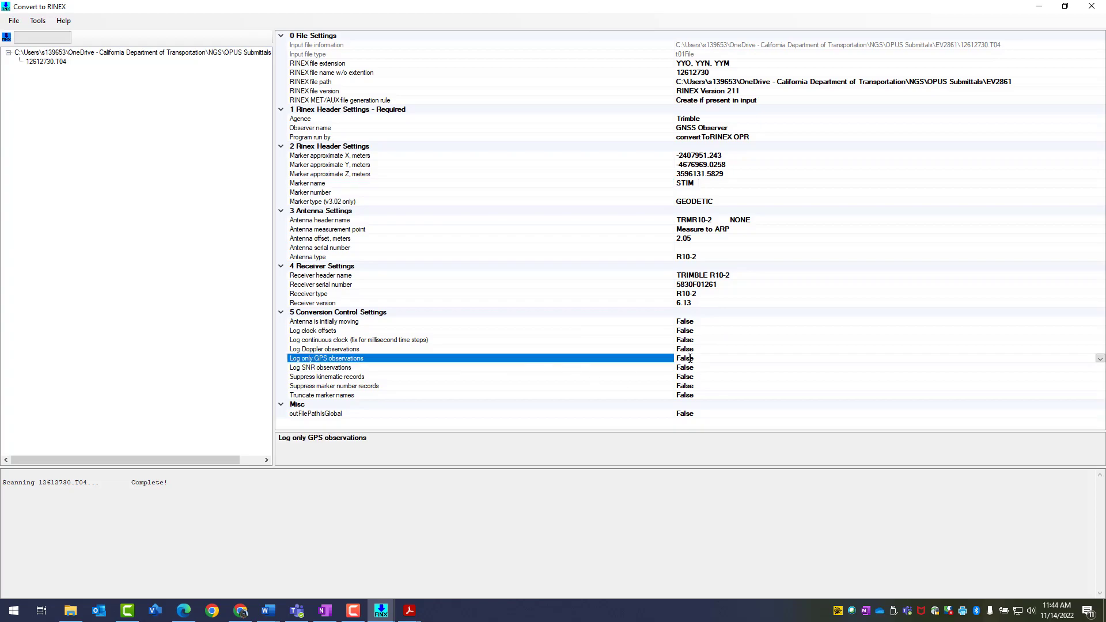
pyautogui.click(1101, 359)
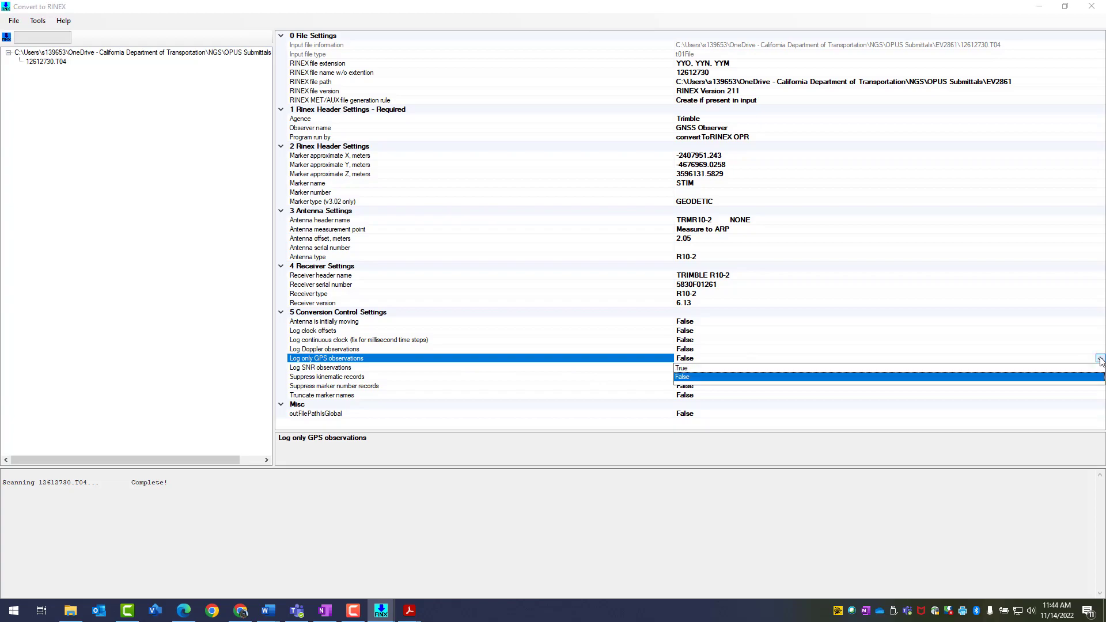
pyautogui.click(897, 367)
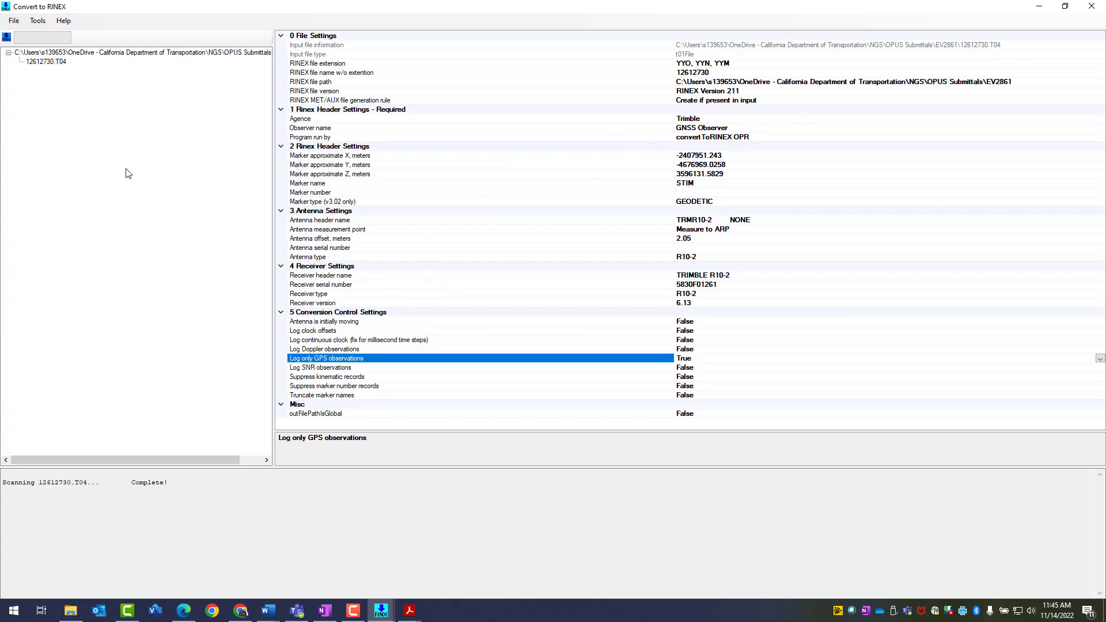
# - Convert the loaded receiver file to RINEX and inspect the output files in the EV2861 folder
pyautogui.click(6, 38)
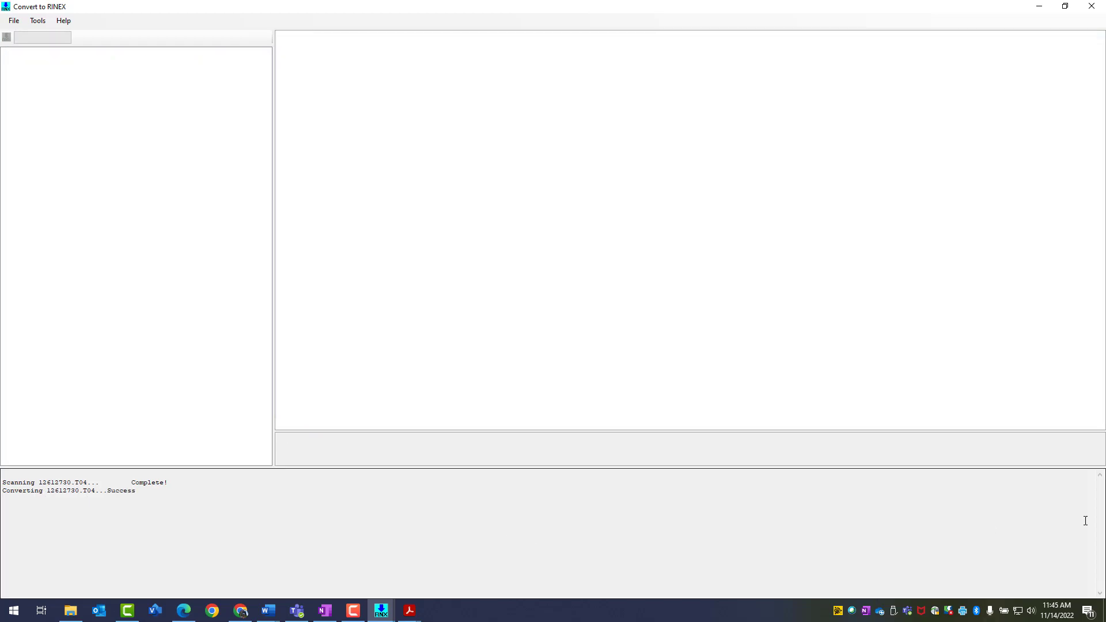
pyautogui.hotkey('alt', 'Tab')
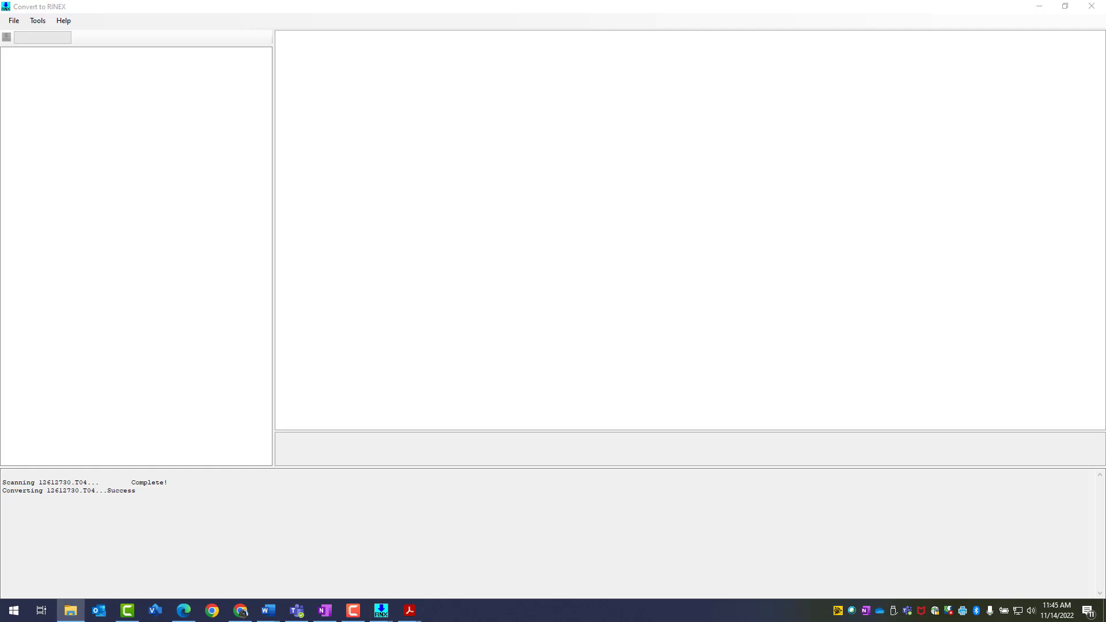
pyautogui.moveTo(785, 206); pyautogui.dragTo(619, 78)
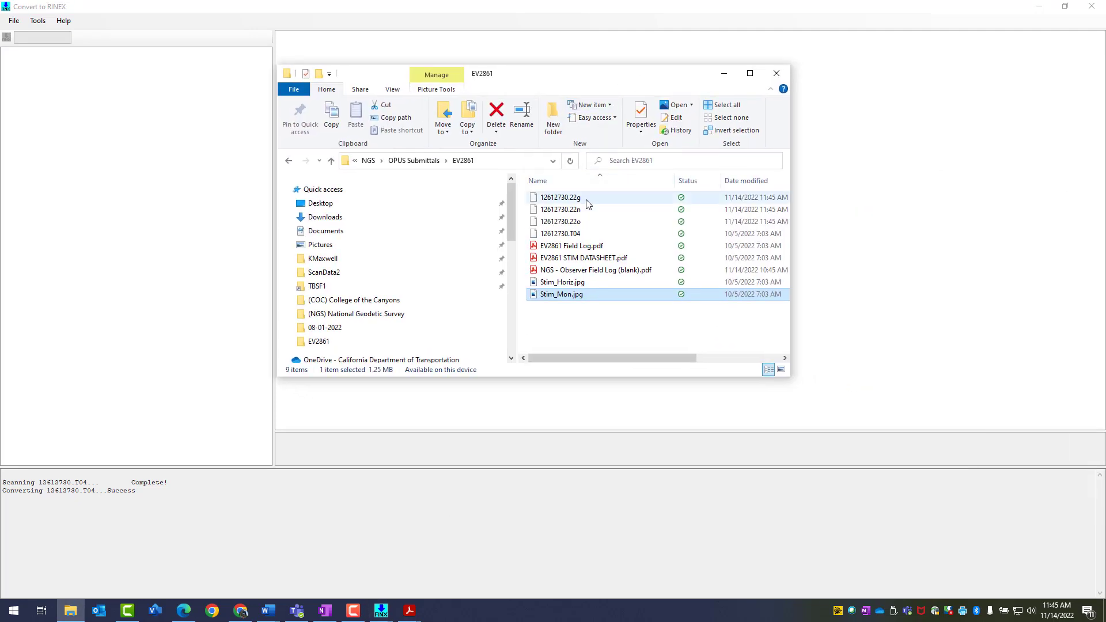
pyautogui.click(581, 237)
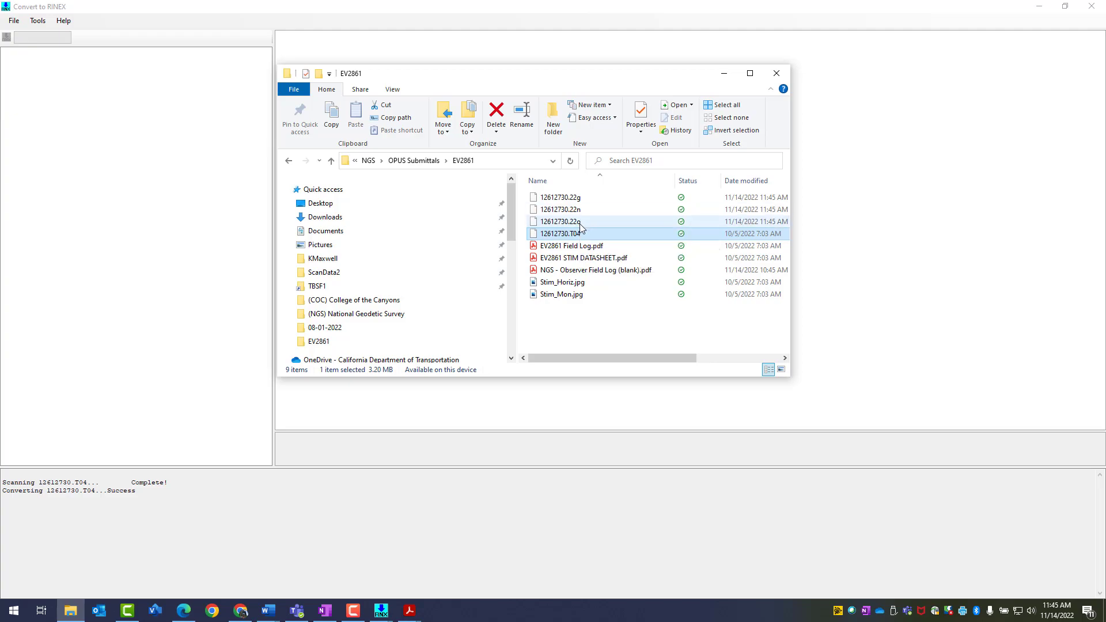
# - Examine the converted 12612730.22o, 12612730.22n and 12612730.22g files in the EV2861 folder and move the folder window off this display
pyautogui.click(585, 225)
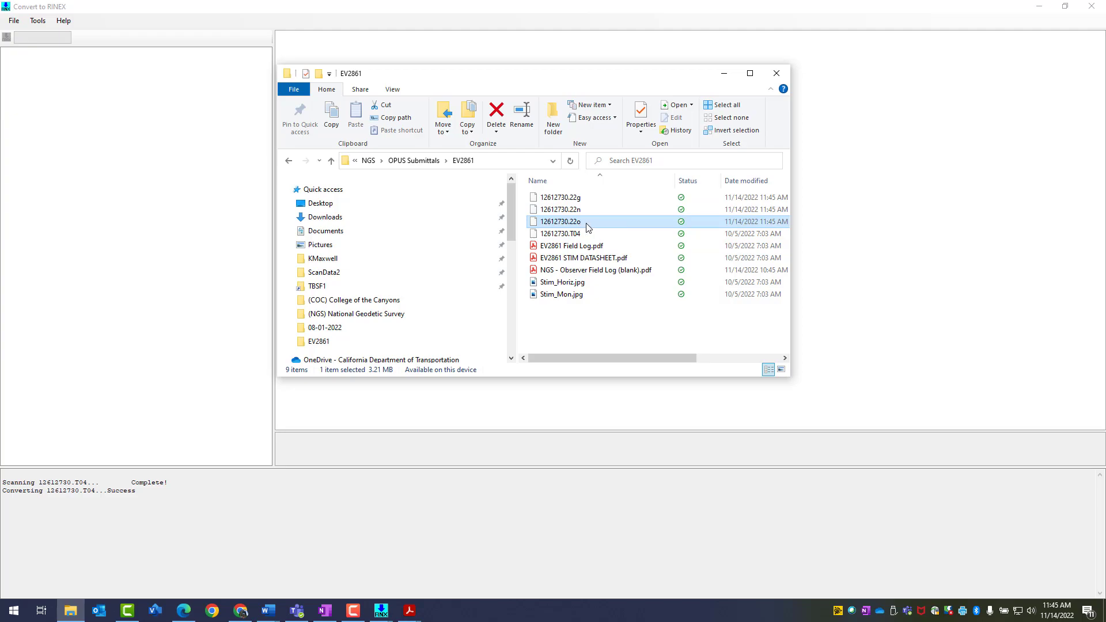
pyautogui.click(583, 213)
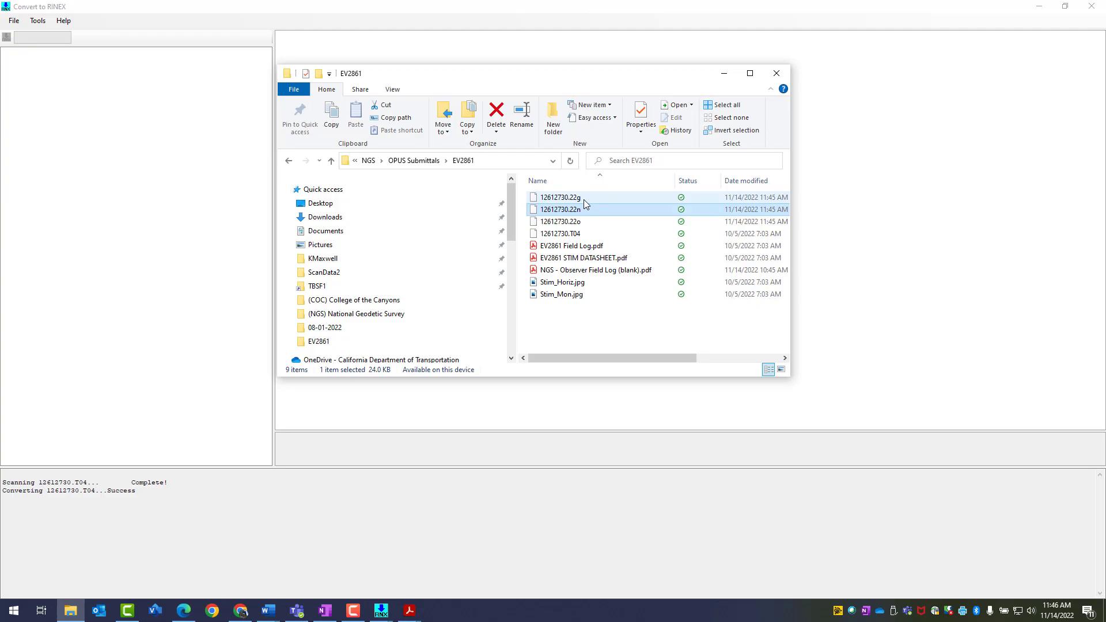
pyautogui.click(580, 198)
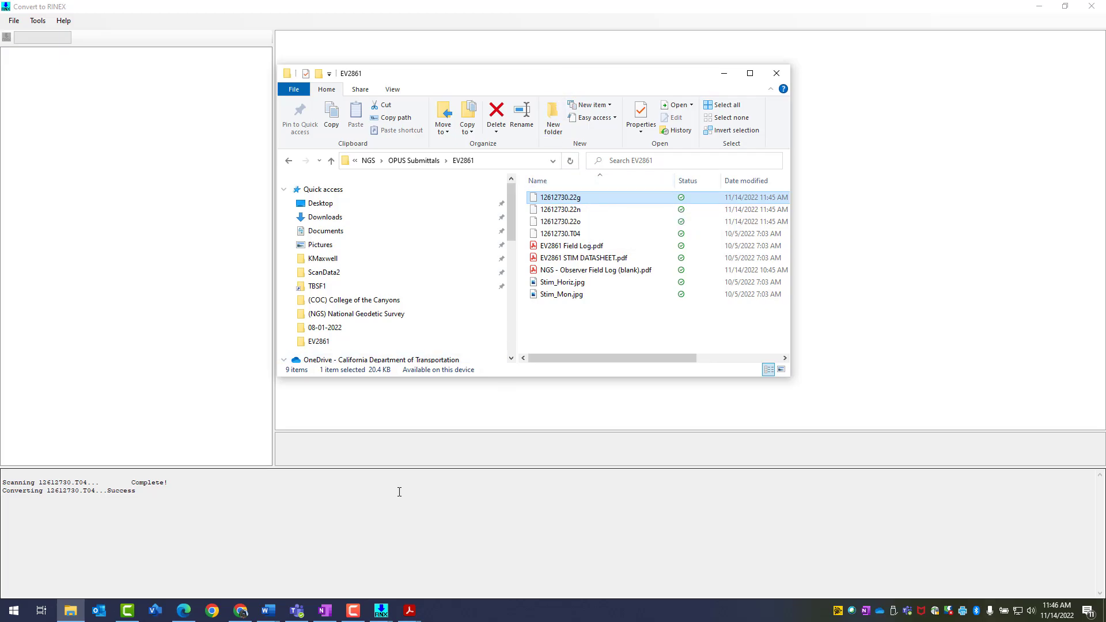
pyautogui.moveTo(591, 73); pyautogui.dragTo(1105, 201)
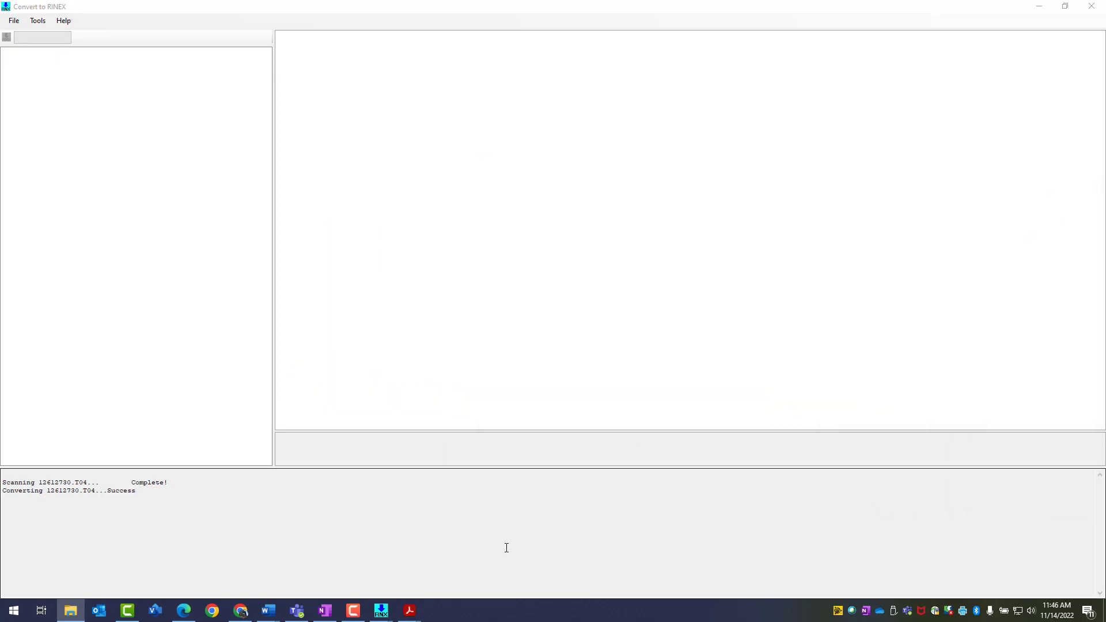
# - Switch to RiNEX explanation.docx in Word, review its title and contents from the first page, and move the document off this display
pyautogui.moveTo(275, 616)
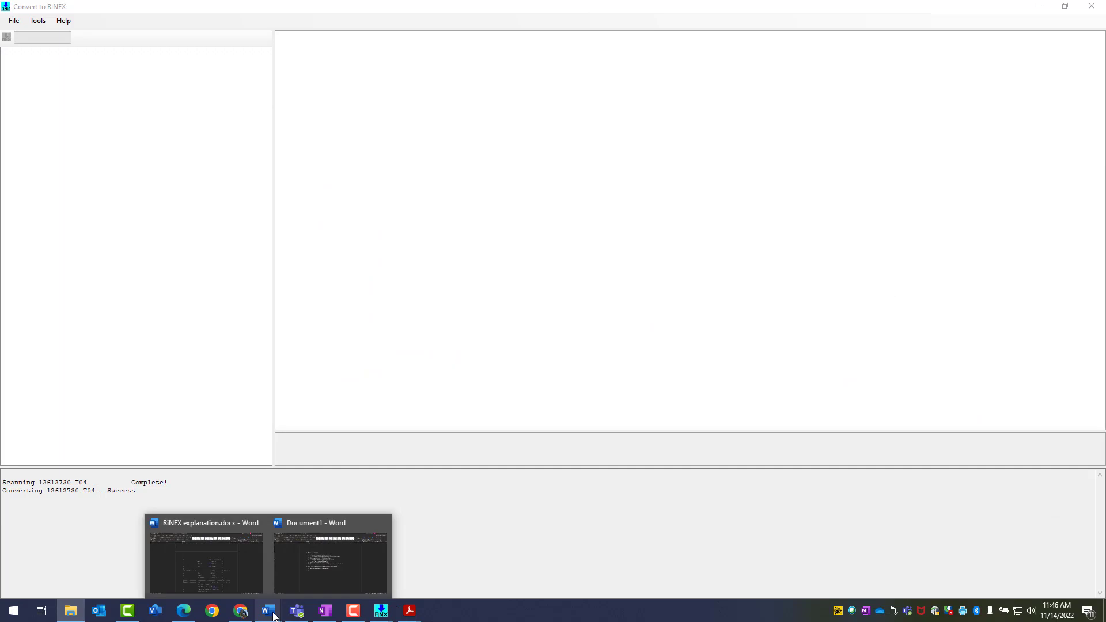
pyautogui.click(213, 551)
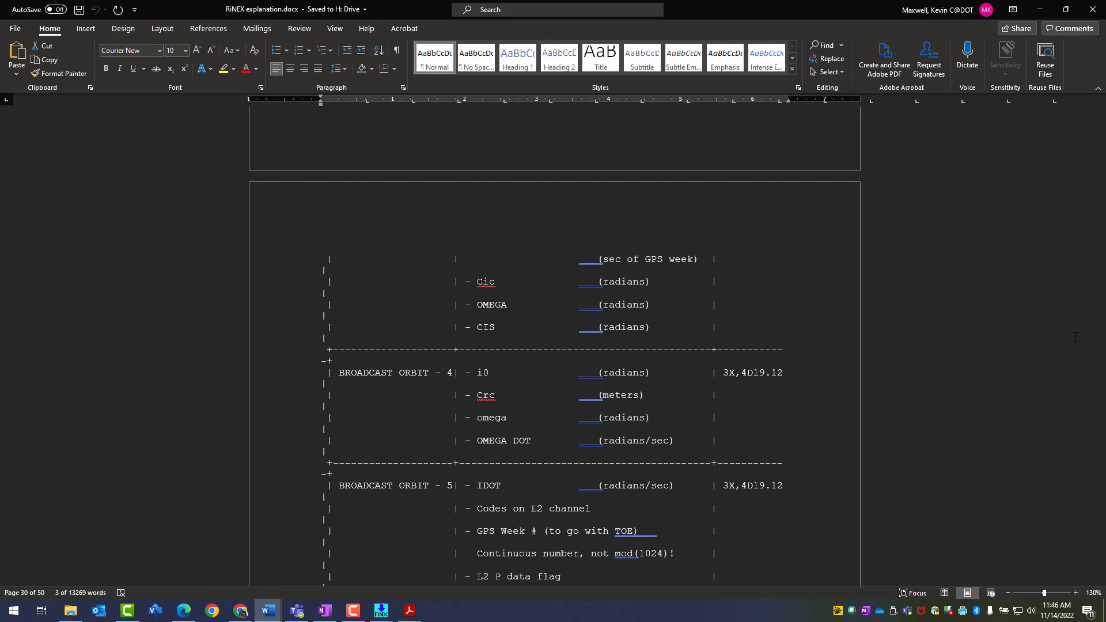
pyautogui.moveTo(1101, 397); pyautogui.dragTo(1080, 106)
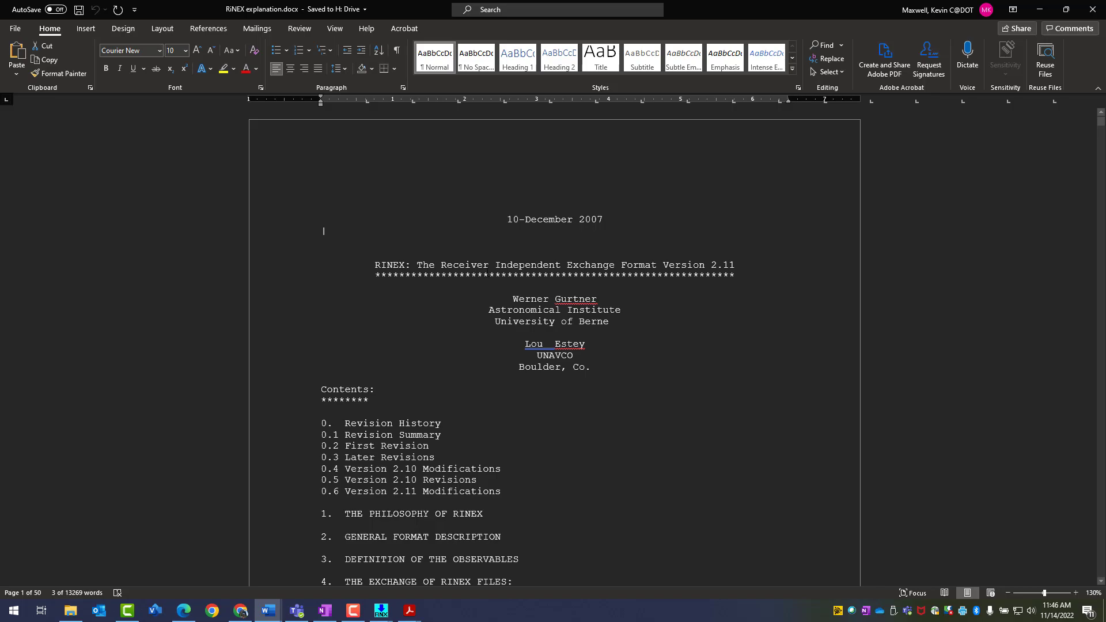
pyautogui.scroll(-3, 666, 292)
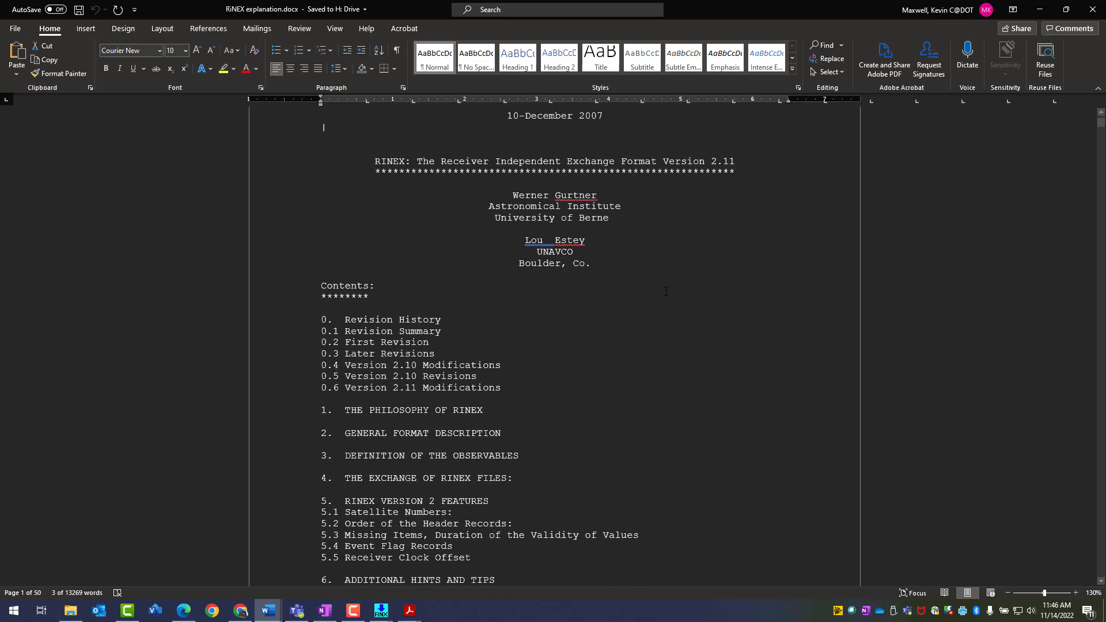
pyautogui.scroll(-6, 666, 291)
pyautogui.scroll(6, 666, 292)
pyautogui.scroll(3, 666, 292)
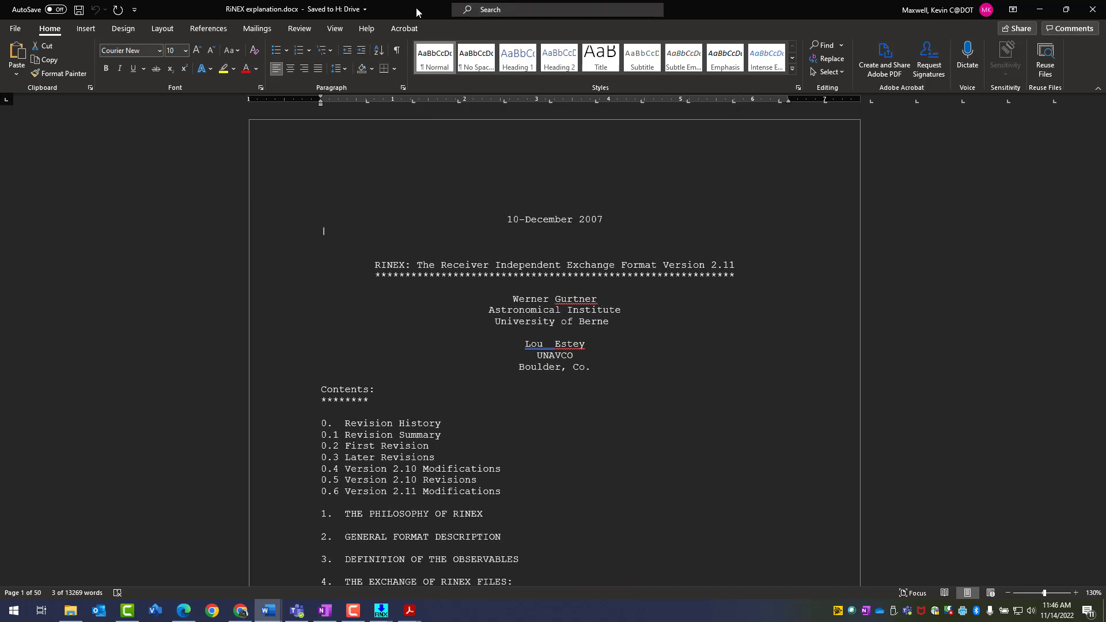
pyautogui.moveTo(420, 15); pyautogui.dragTo(1105, 115)
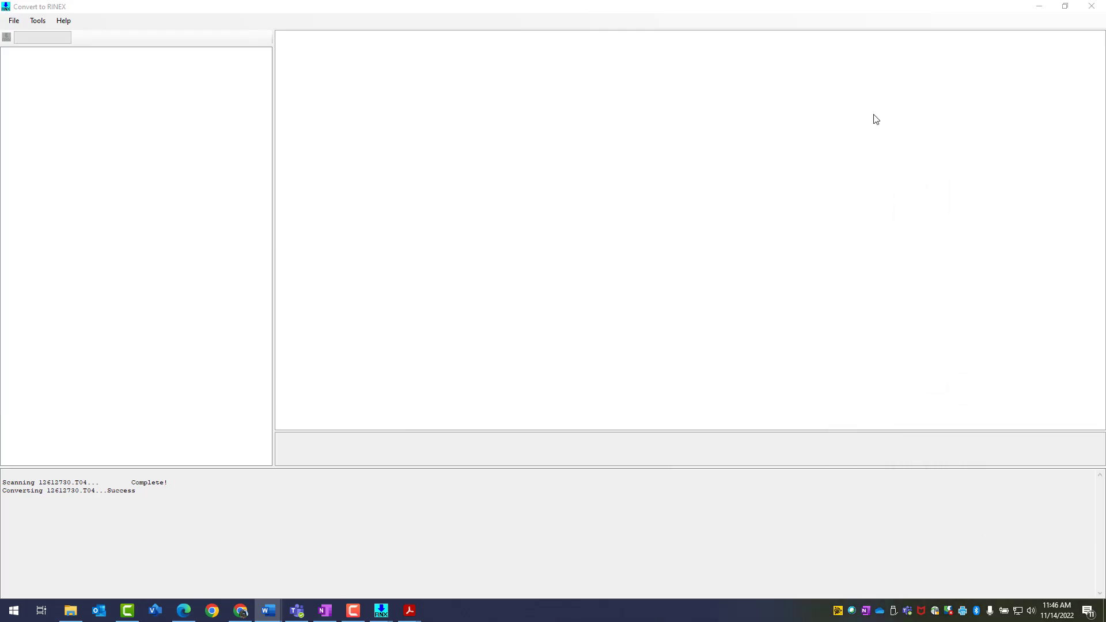
# - Close the RINEX converter, switch to Edge, search Google for "opus", and open the NGS OPUS: Online Positioning User Service page
pyautogui.click(1091, 6)
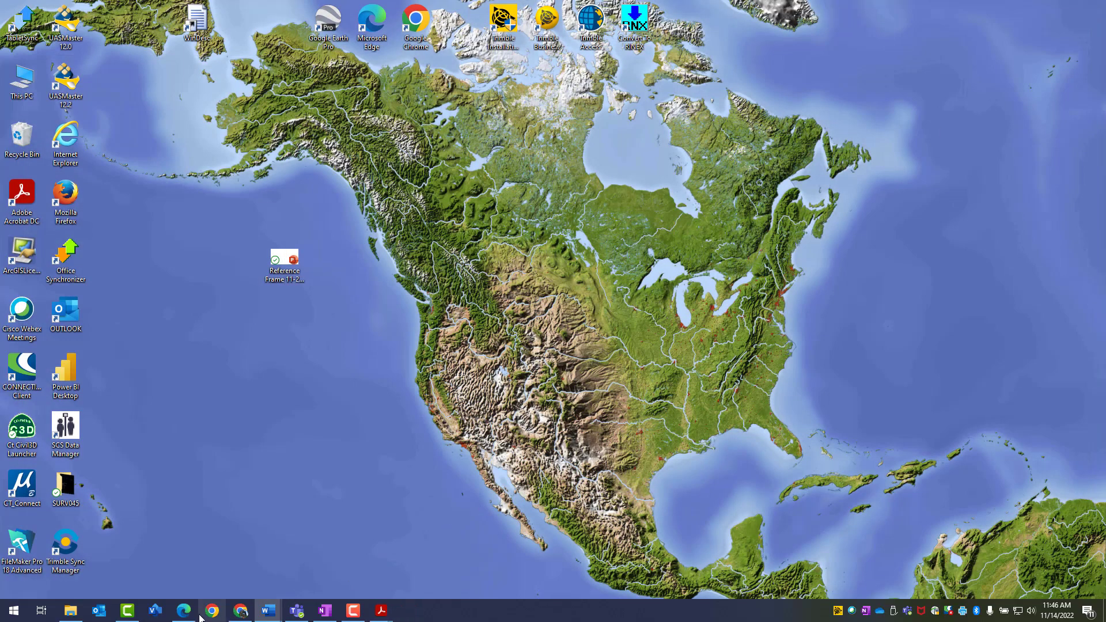
pyautogui.moveTo(186, 620)
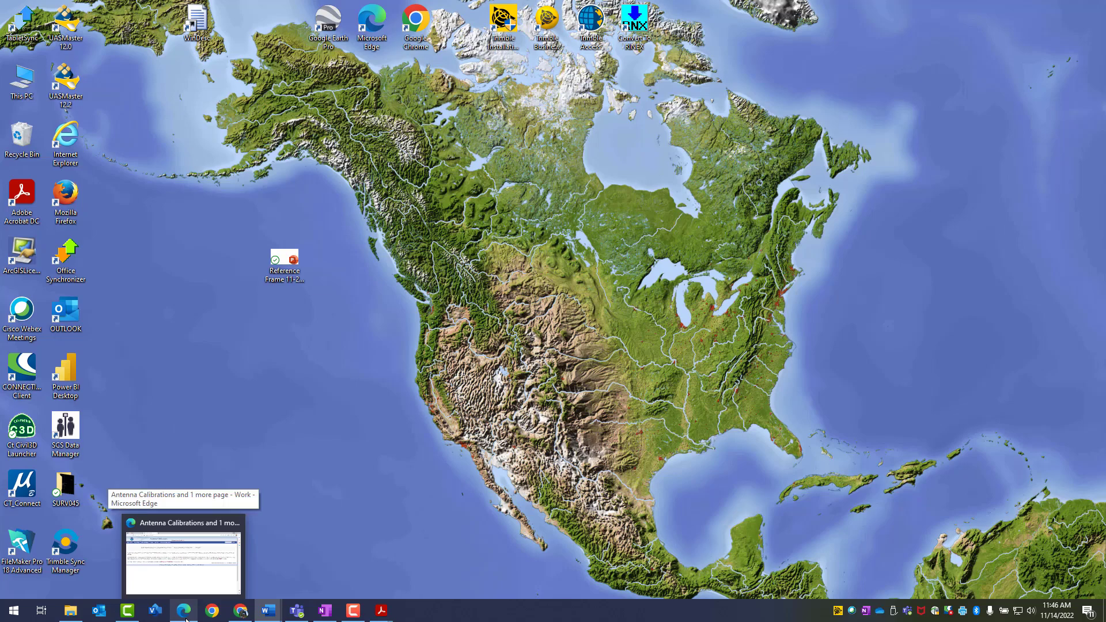
pyautogui.click(185, 619)
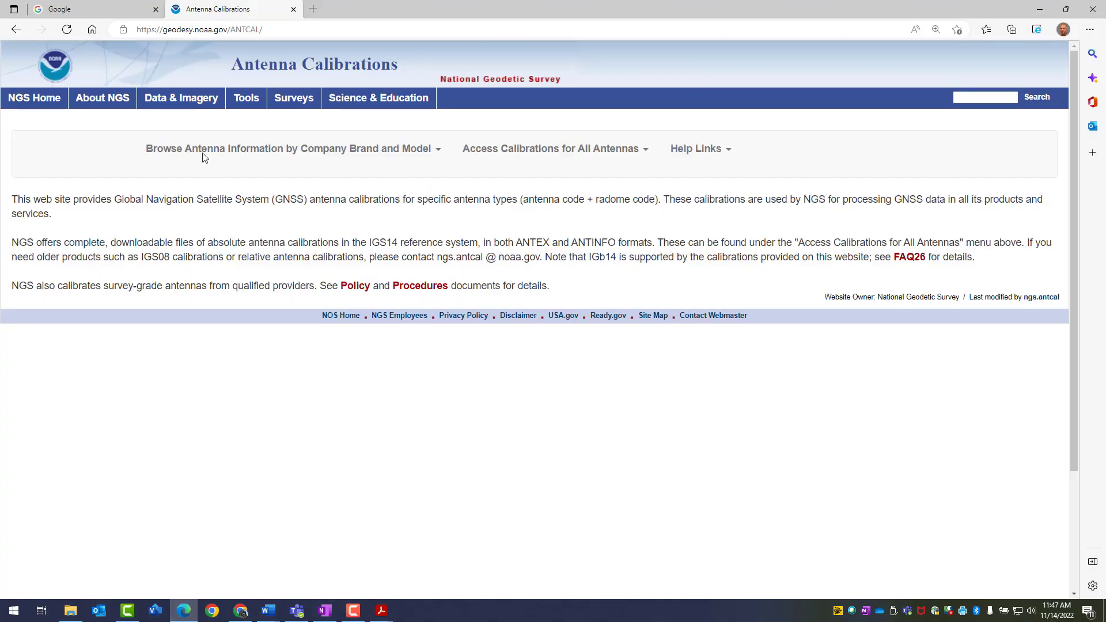
pyautogui.click(66, 12)
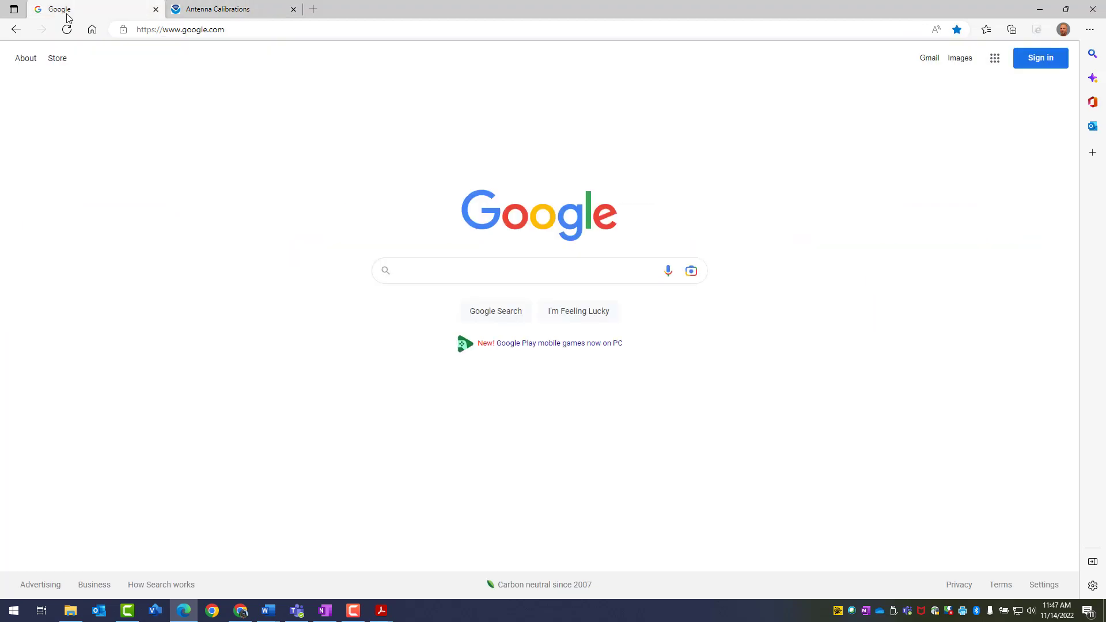
pyautogui.click(423, 266)
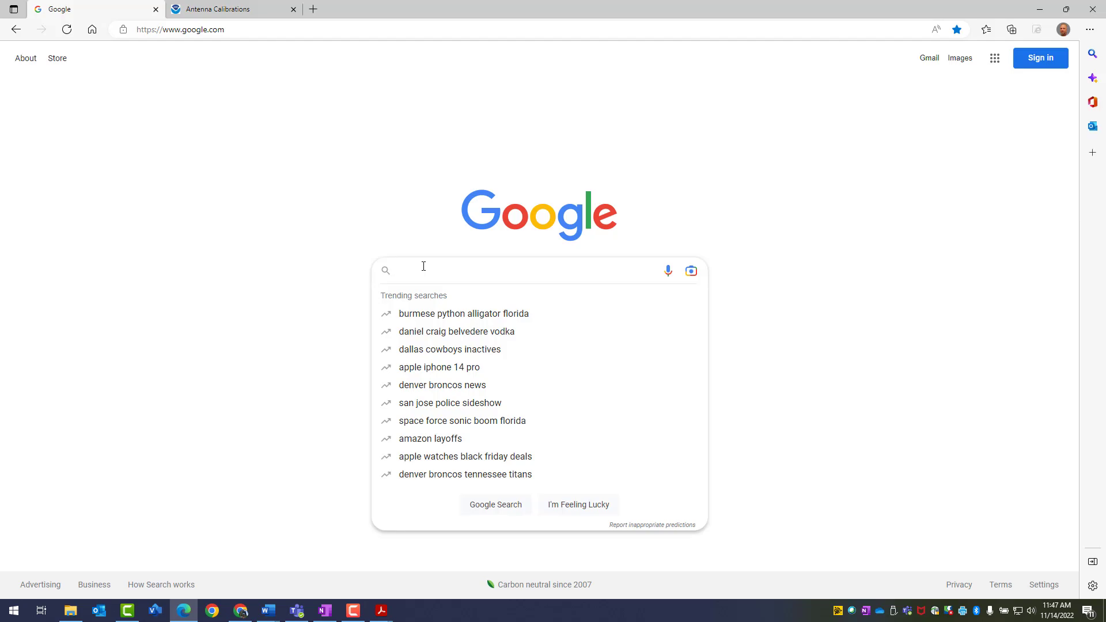
pyautogui.write('opus')
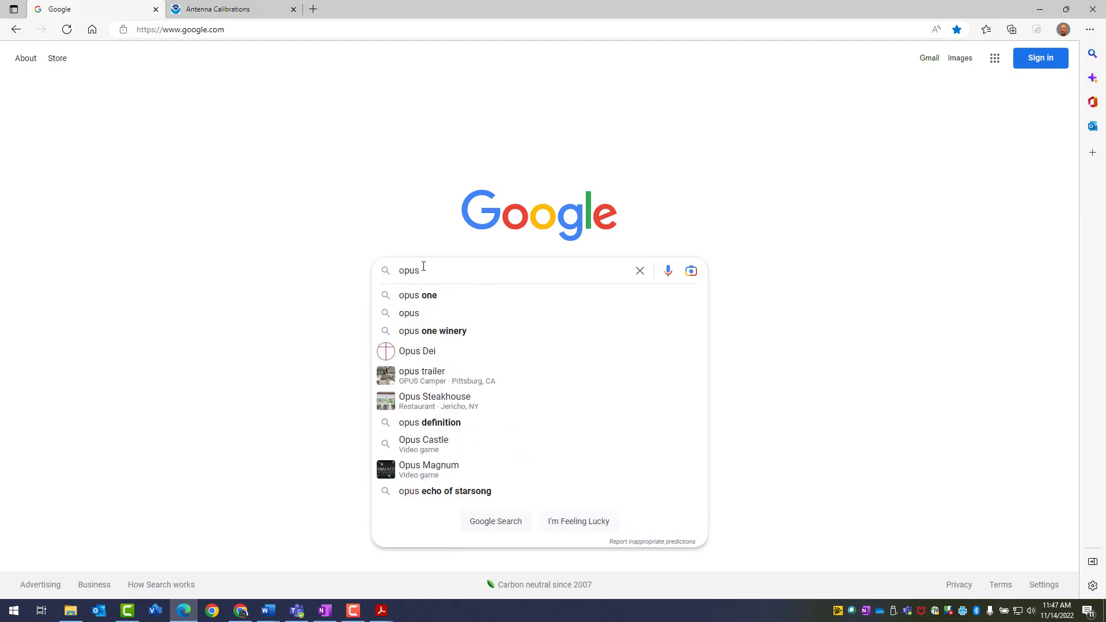
pyautogui.press('Return')
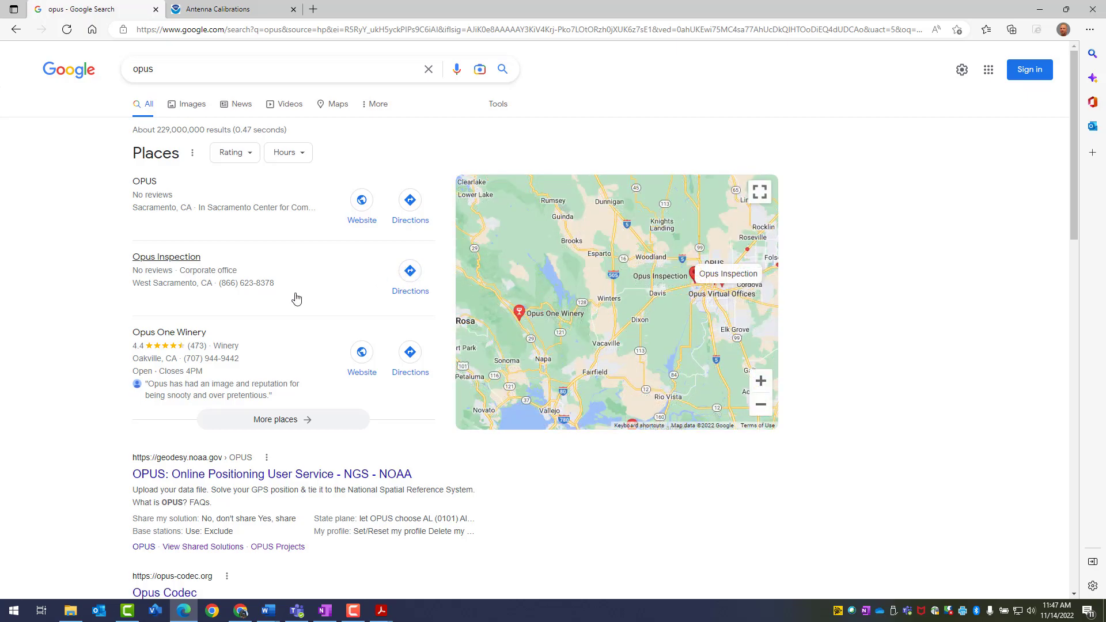
pyautogui.scroll(-3, 299, 303)
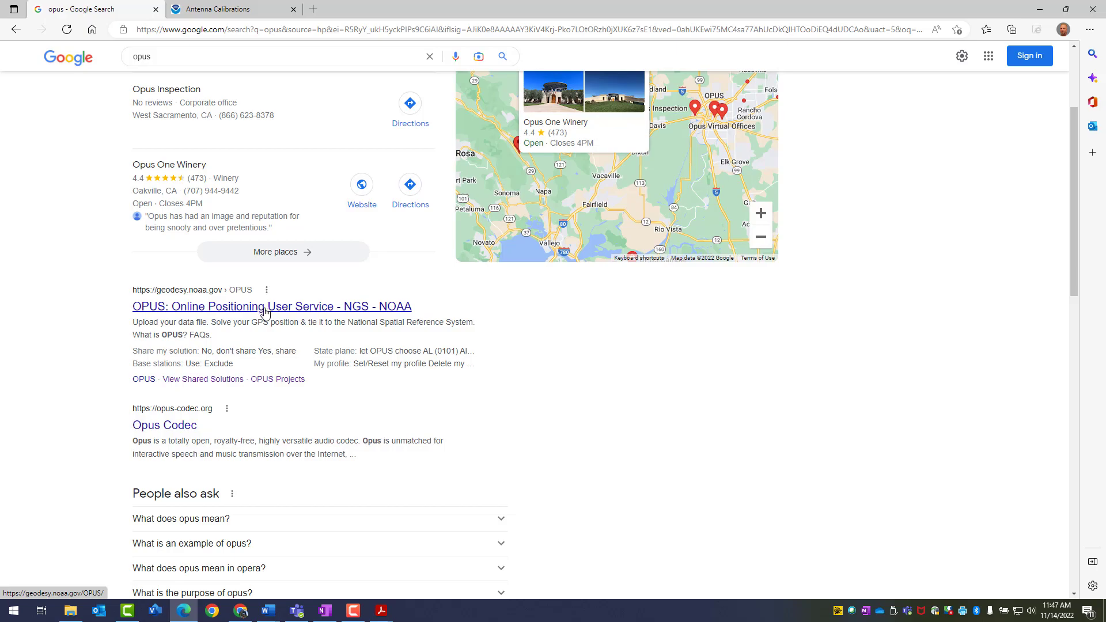
pyautogui.click(298, 313)
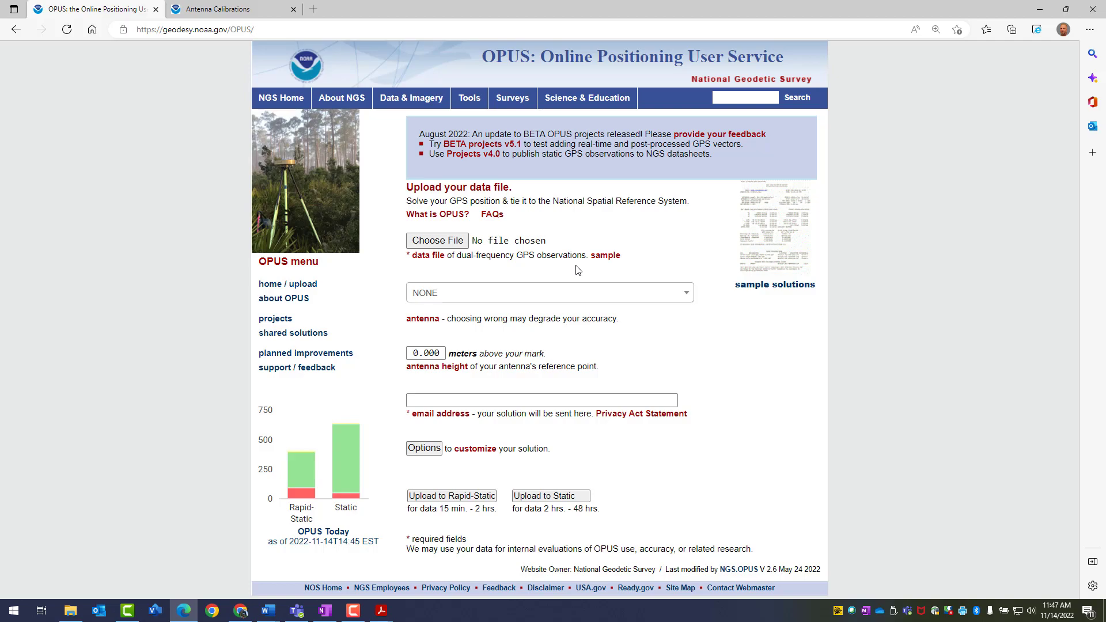
# - Open the about OPUS page and read its data file requirements, antenna type, ARP height and accuracy sections
pyautogui.click(305, 289)
pyautogui.click(296, 302)
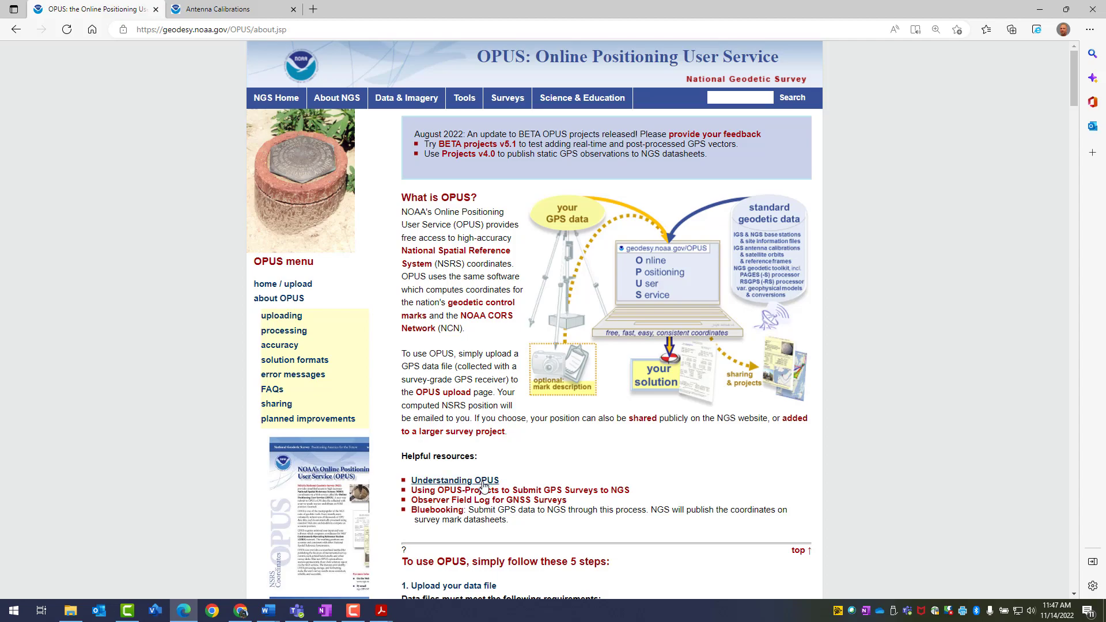
pyautogui.scroll(-9, 690, 325)
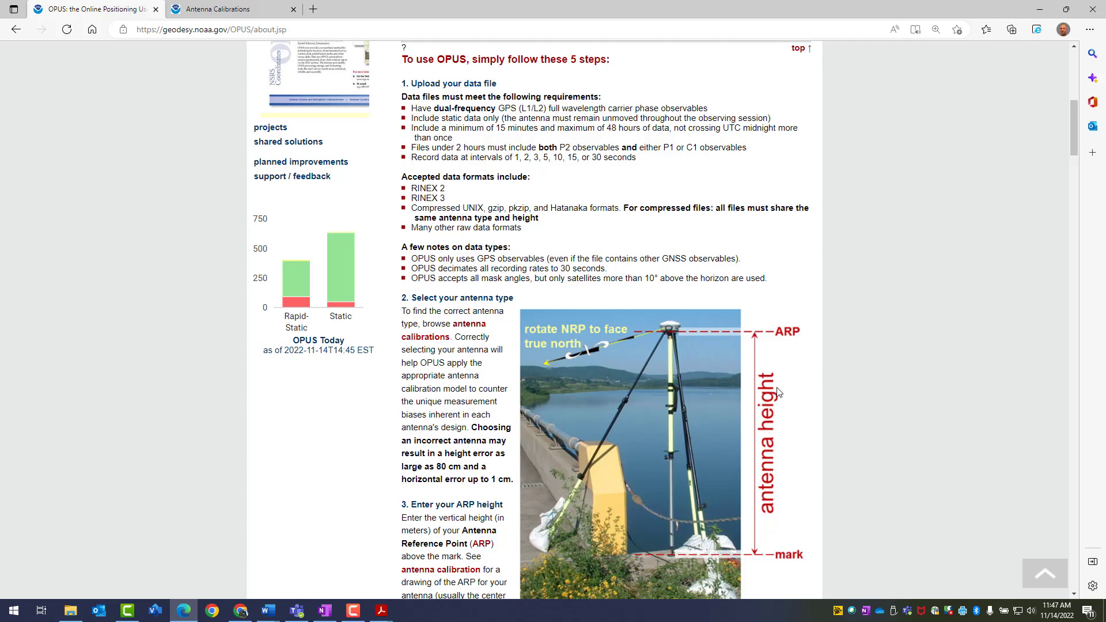
pyautogui.scroll(-18, 778, 393)
pyautogui.scroll(-15, 778, 393)
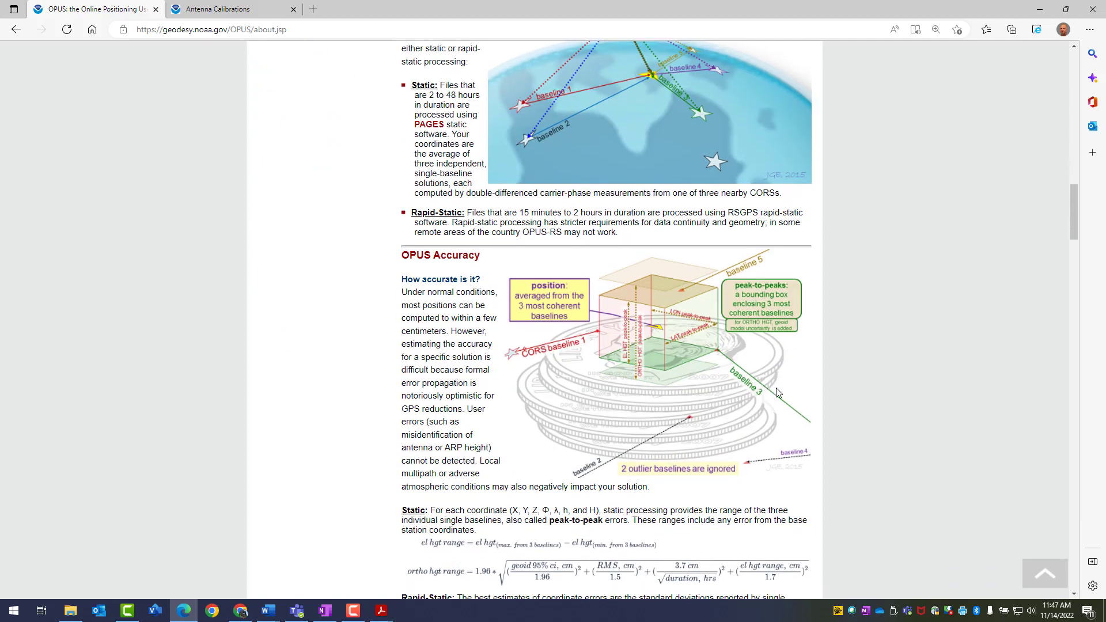
pyautogui.scroll(-3, 778, 393)
pyautogui.scroll(20, 778, 393)
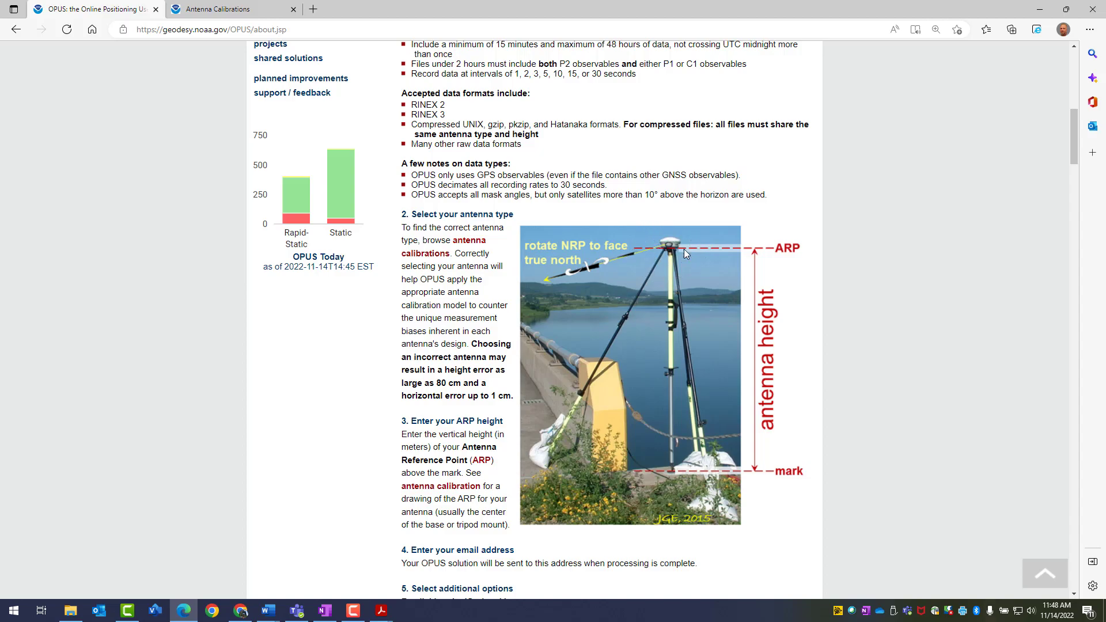
# - Browse the NGS Antenna Calibrations site by company and list the antennas of TRM - Trimble Navigation Ltd
pyautogui.click(473, 245)
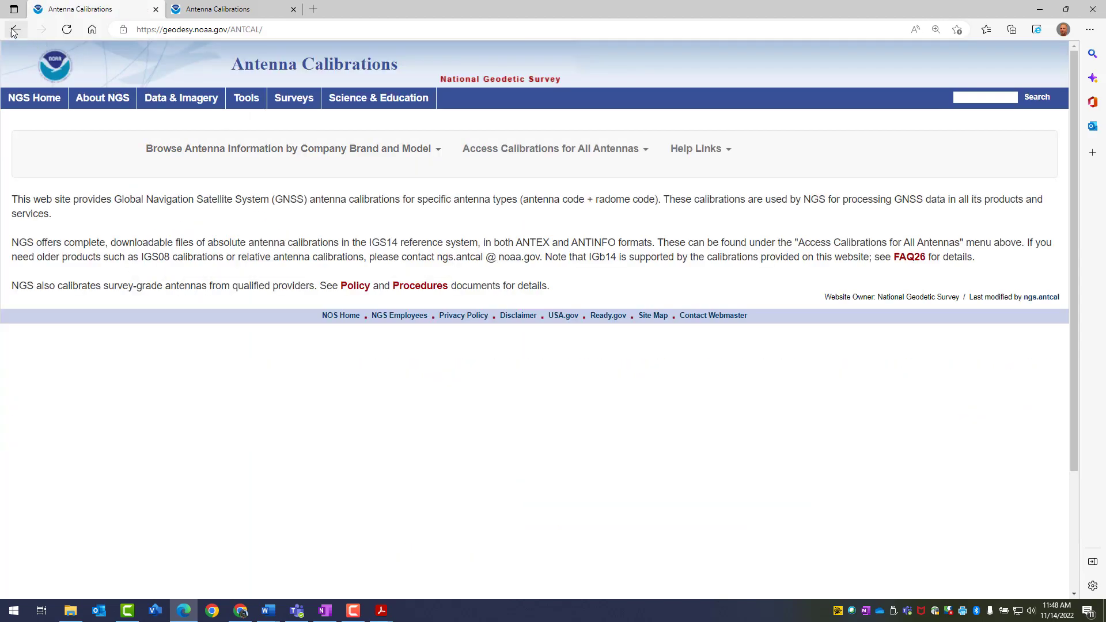
pyautogui.click(16, 31)
pyautogui.click(219, 8)
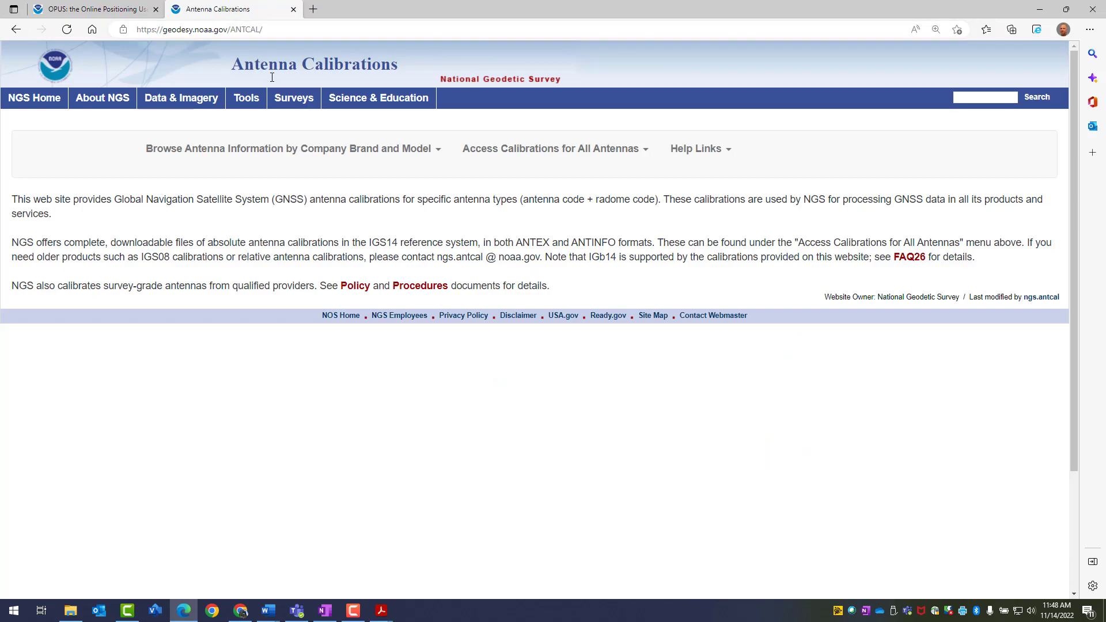
pyautogui.click(420, 156)
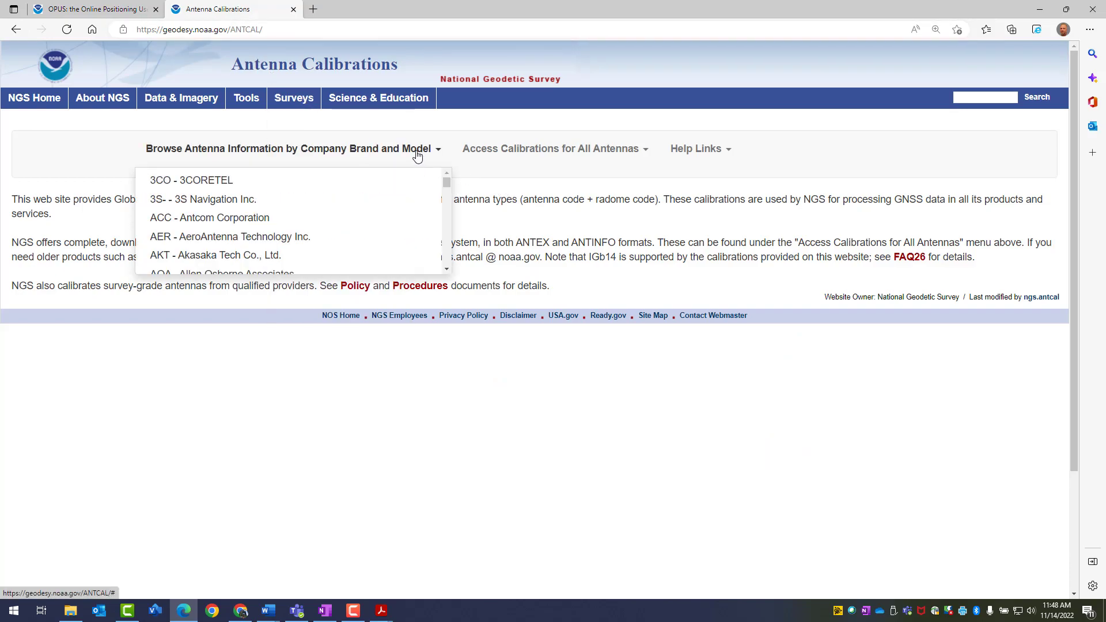
pyautogui.scroll(-10, 376, 178)
pyautogui.scroll(-12, 357, 200)
pyautogui.scroll(-5, 357, 200)
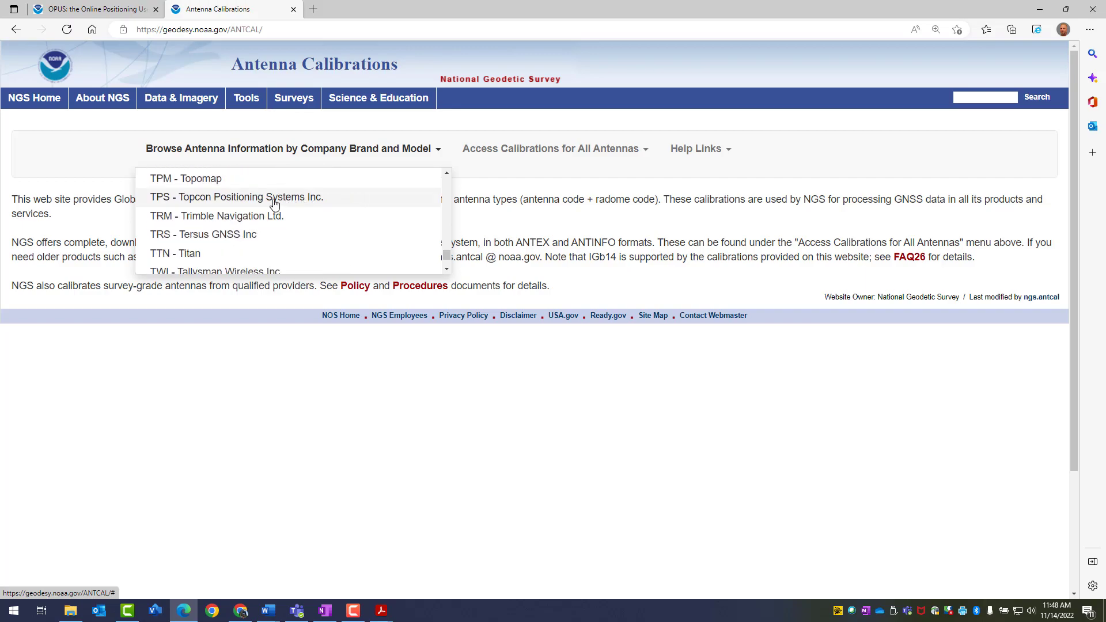
pyautogui.click(228, 222)
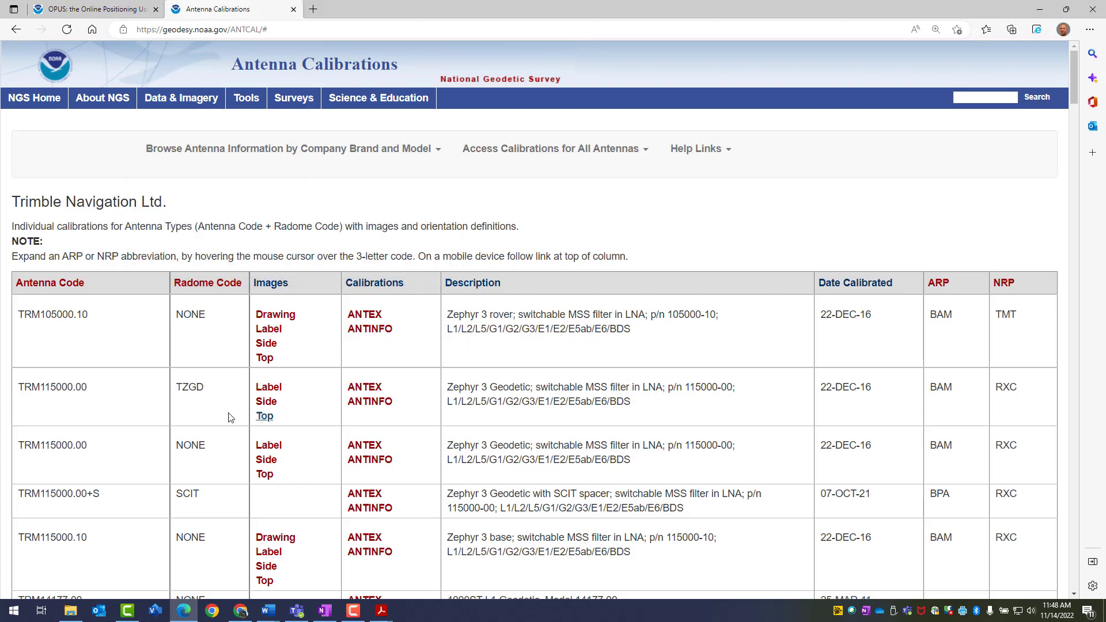
# - Look through the Trimble antenna table, including the TRMR10 and TRMR12 entries, and highlight the antenna code TRM77970.00
pyautogui.scroll(-9, 166, 425)
pyautogui.scroll(-14, 166, 425)
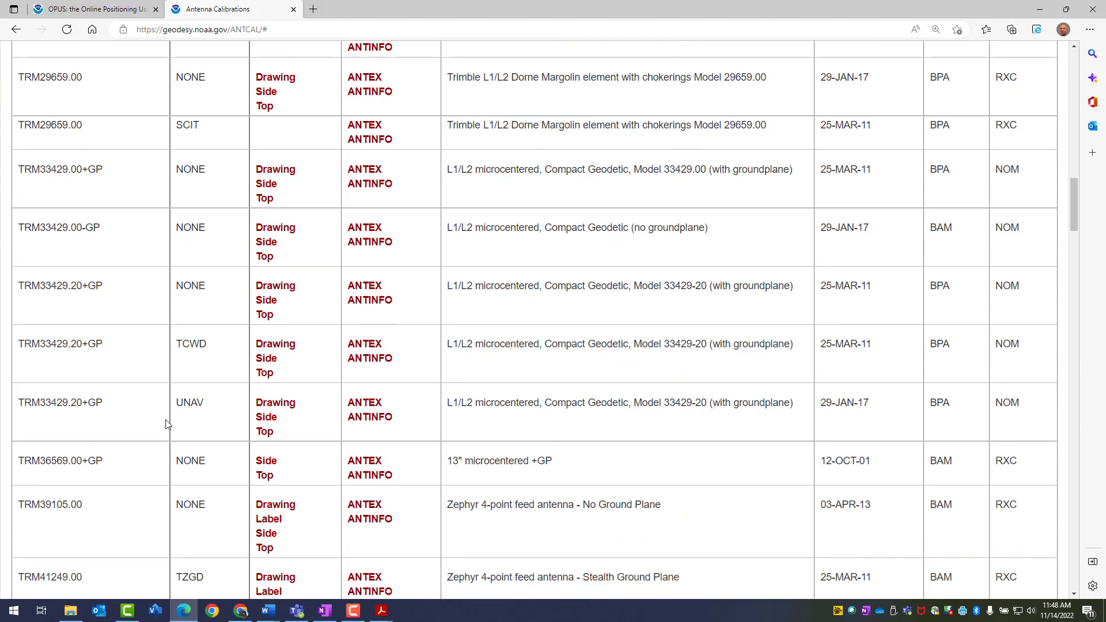
pyautogui.scroll(-18, 167, 425)
pyautogui.scroll(-5, 167, 425)
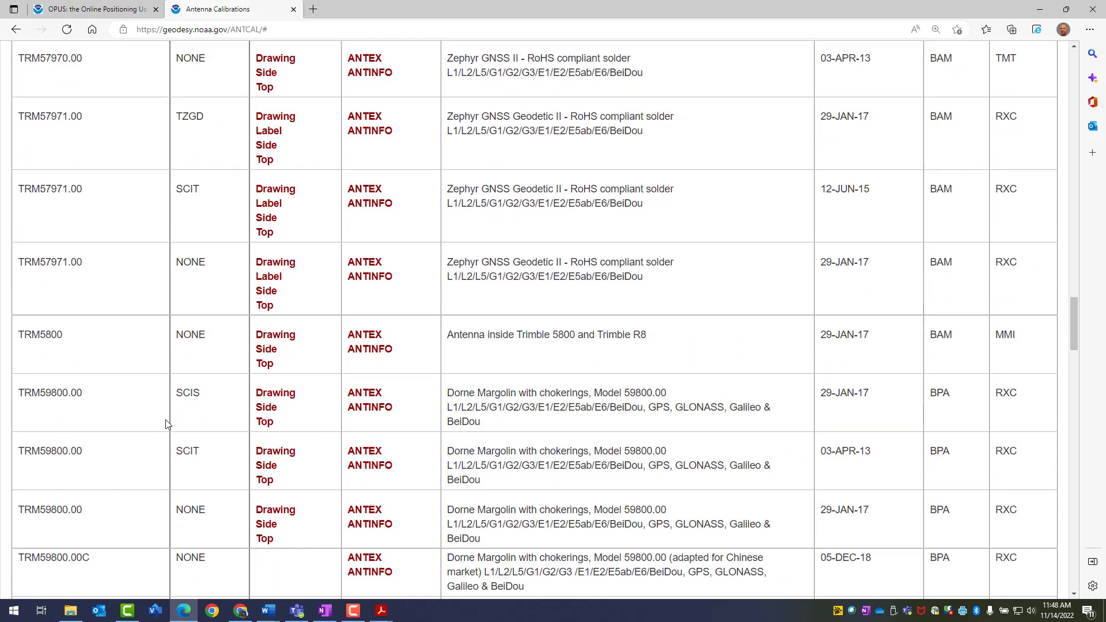
pyautogui.scroll(-12, 102, 447)
pyautogui.scroll(-9, 101, 448)
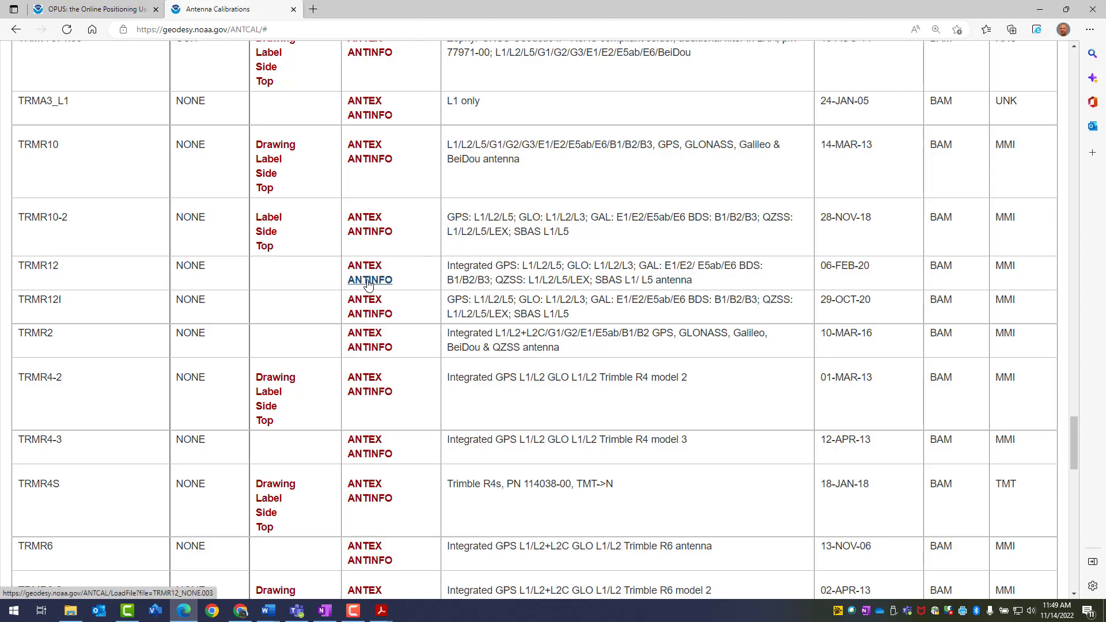
pyautogui.moveTo(293, 151)
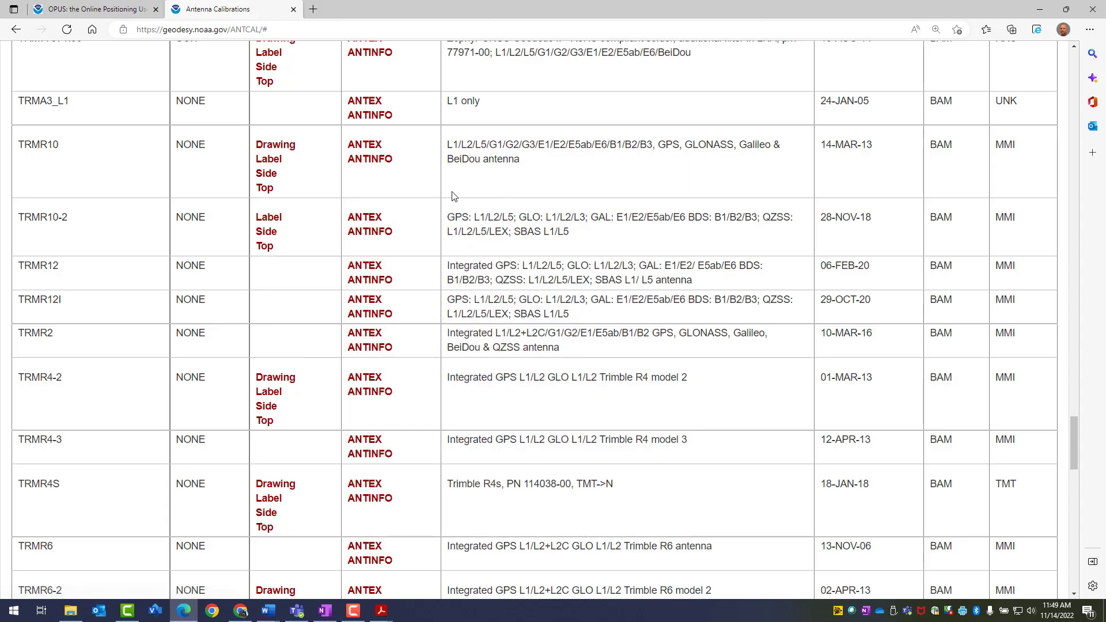
pyautogui.scroll(1, 334, 199)
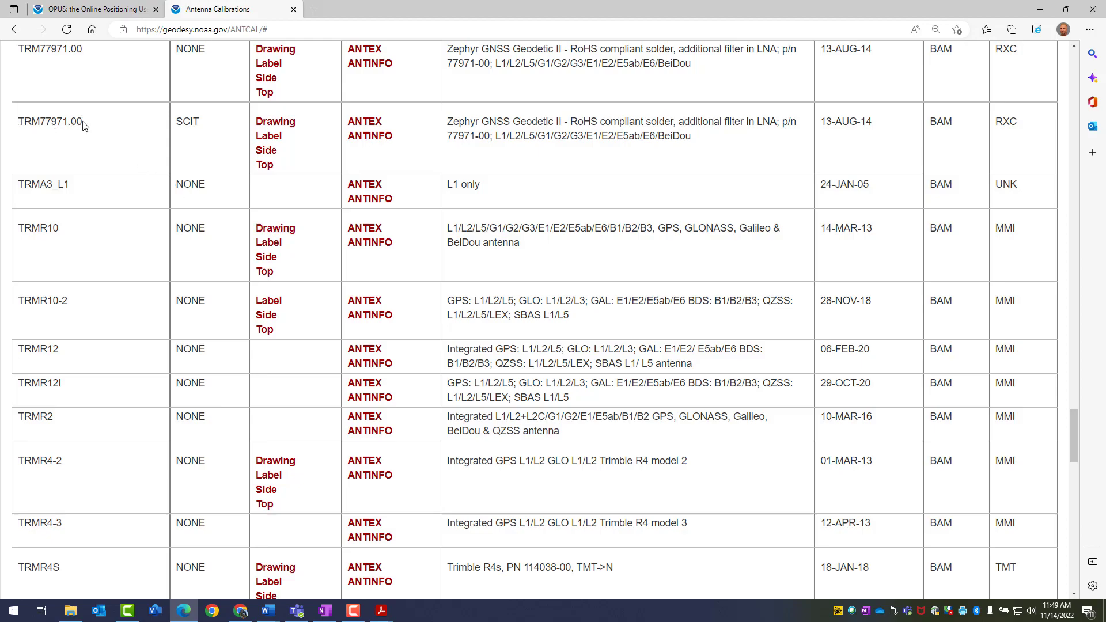
pyautogui.scroll(4, 98, 318)
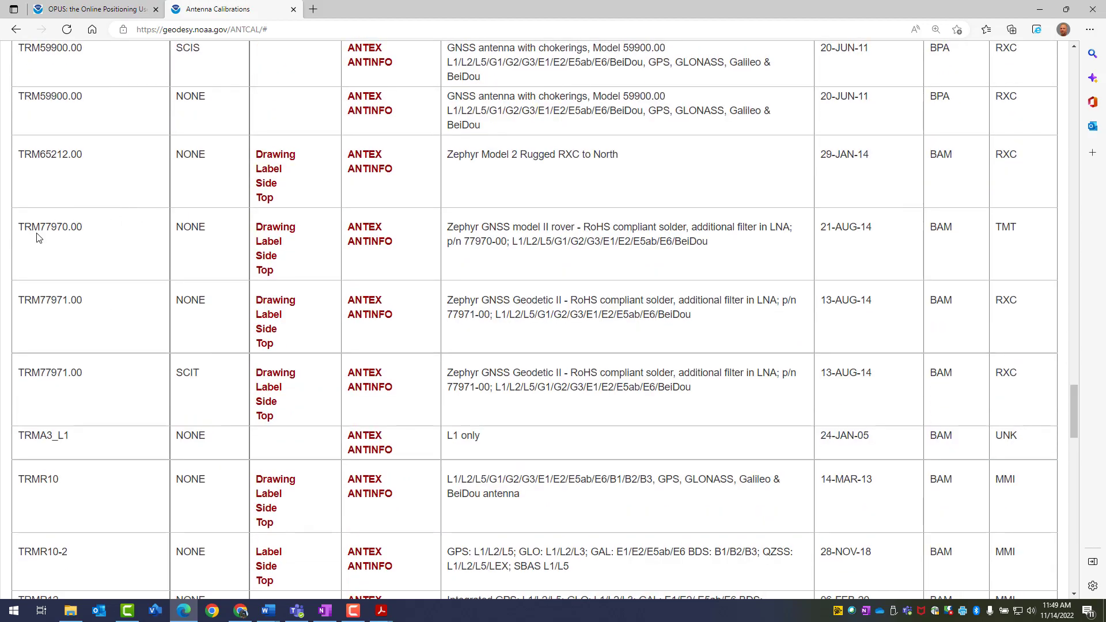
pyautogui.moveTo(19, 227); pyautogui.dragTo(86, 229)
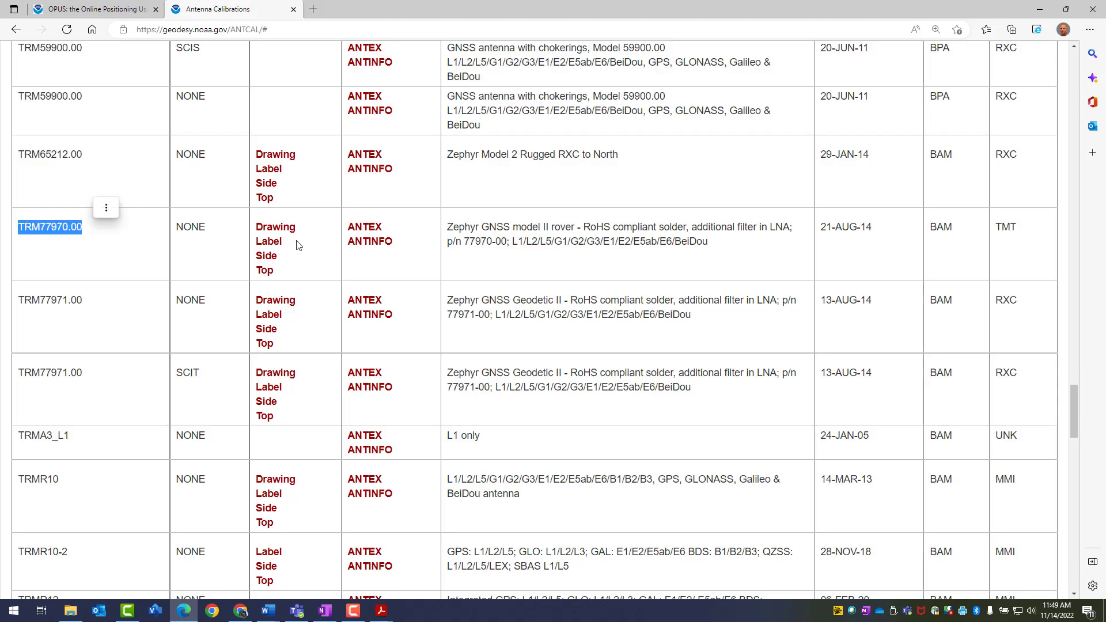
# - Return to the OPUS site from the antenna calibrations page and open its home / upload page
pyautogui.moveTo(454, 227); pyautogui.dragTo(554, 229)
pyautogui.click(535, 248)
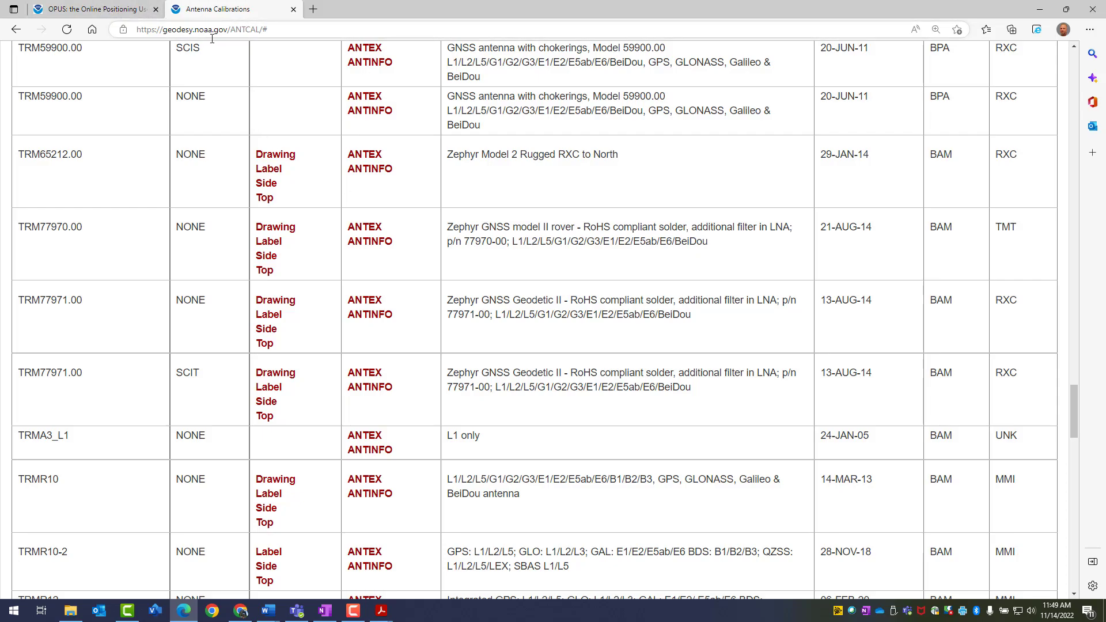
pyautogui.click(130, 15)
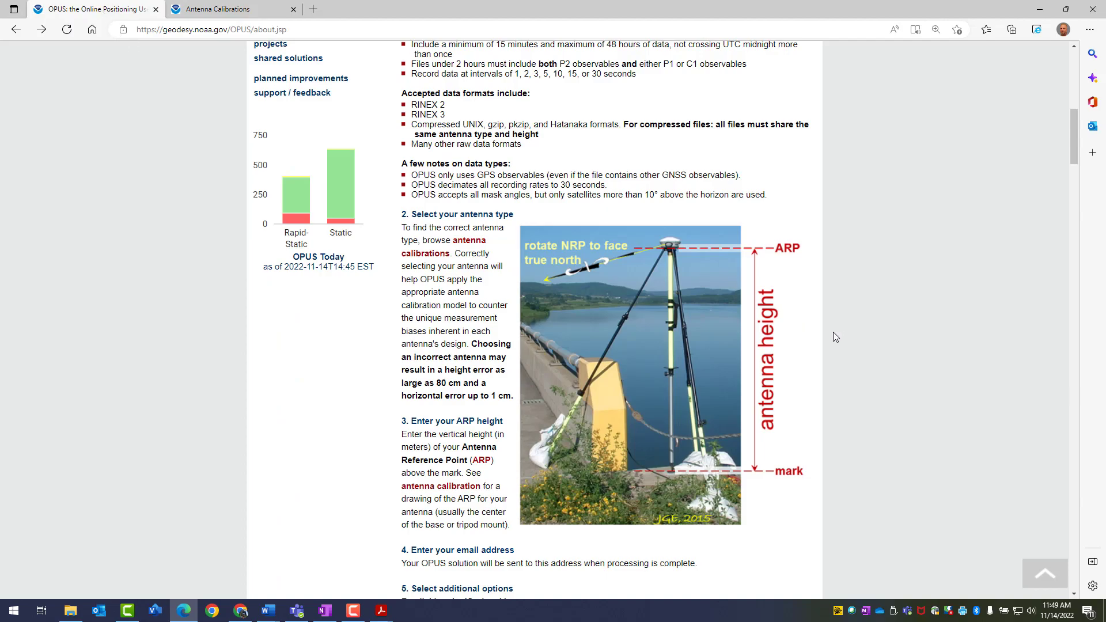
pyautogui.scroll(10, 822, 333)
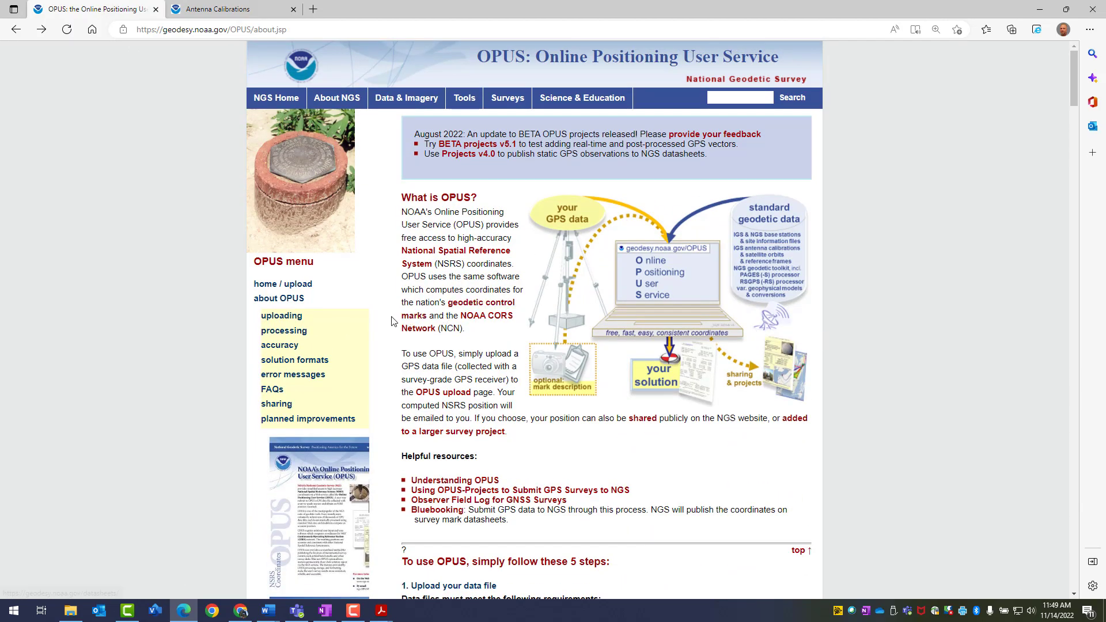
pyautogui.click(308, 288)
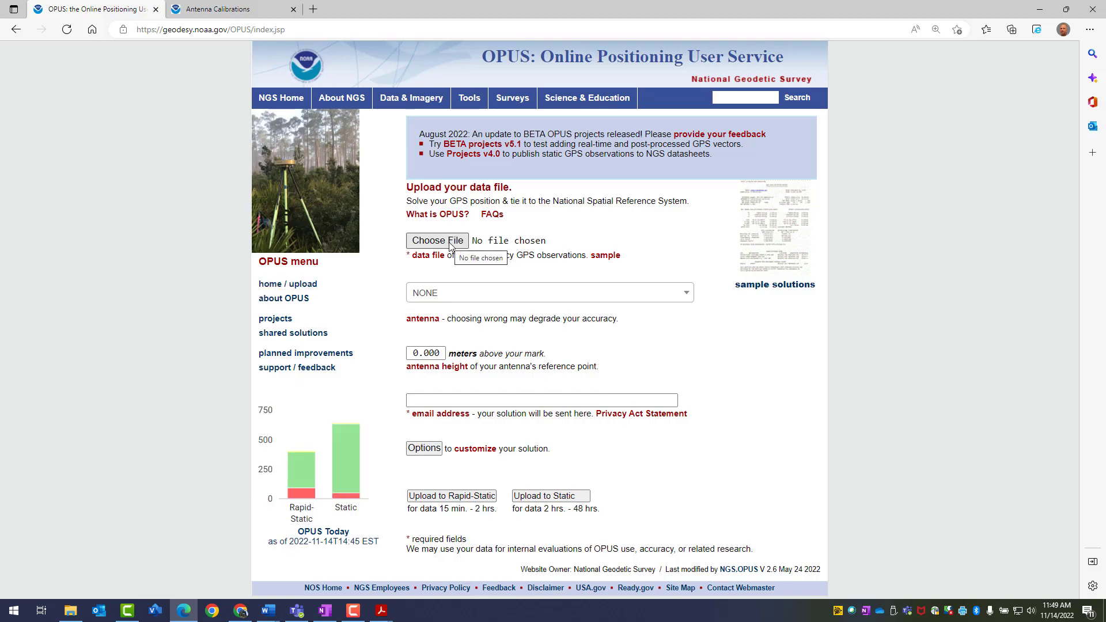
# - Attach the RINEX observation file 12612730.22o from the EV2861 folder as the OPUS data file
pyautogui.click(80, 611)
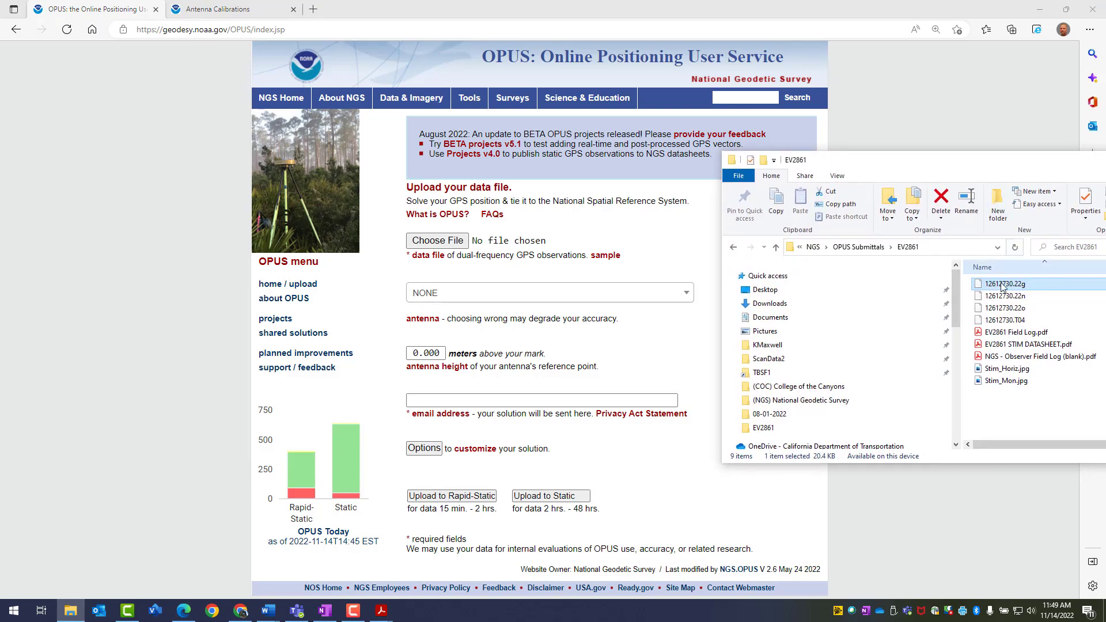
pyautogui.moveTo(1032, 314); pyautogui.dragTo(881, 299)
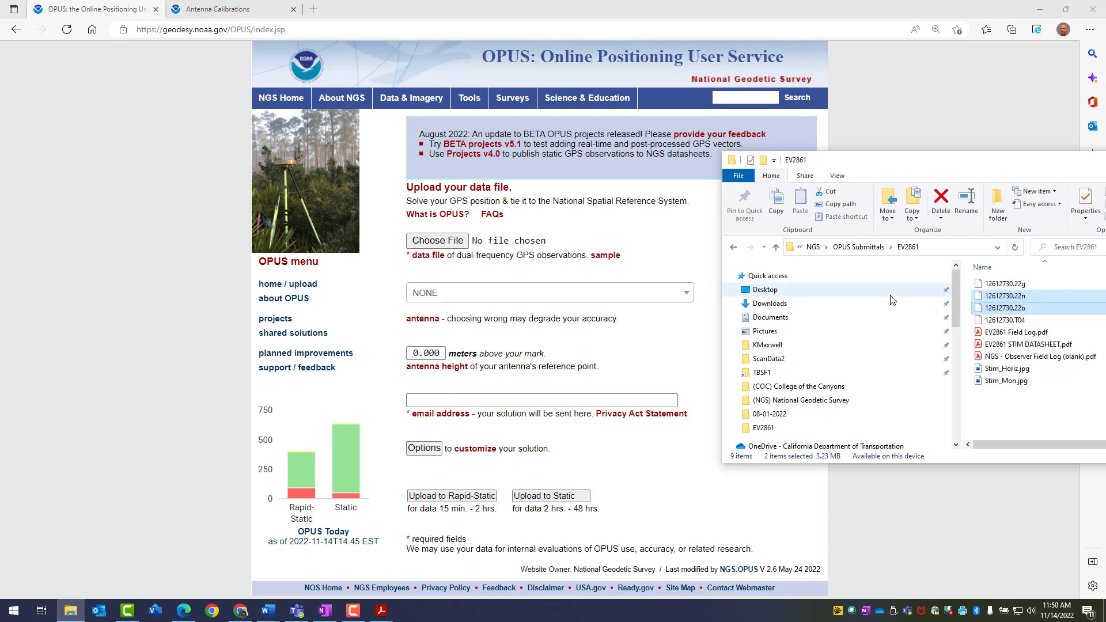
pyautogui.click(1028, 312)
pyautogui.moveTo(1029, 314); pyautogui.dragTo(436, 243)
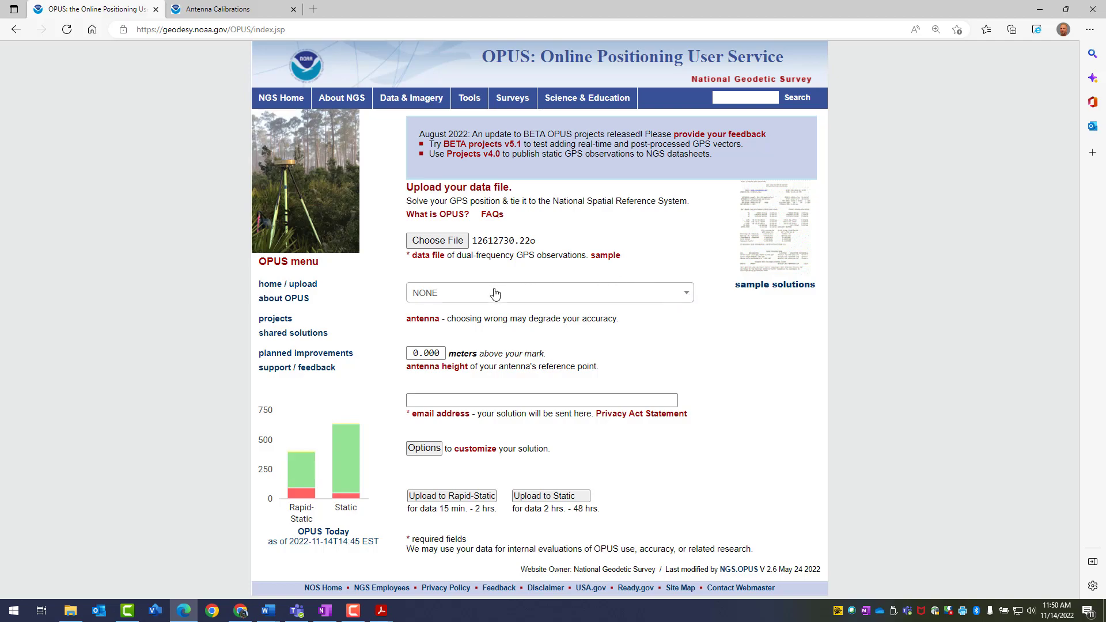
# - Search the antenna list for trmr10 and choose TRMR10 NONE as the antenna type
pyautogui.click(688, 295)
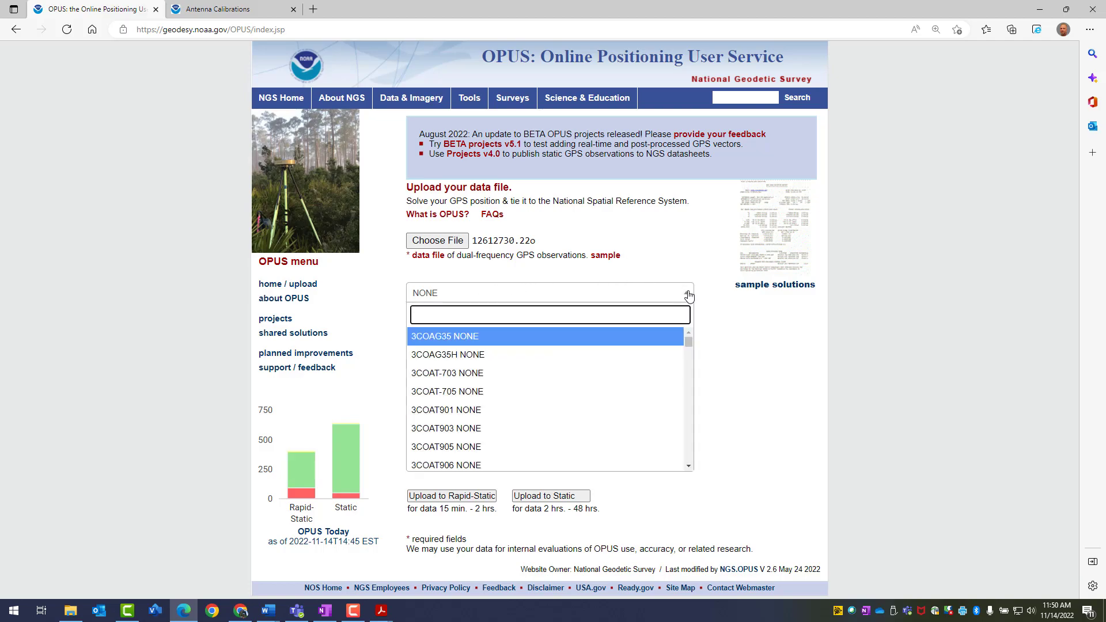
pyautogui.write('trm')
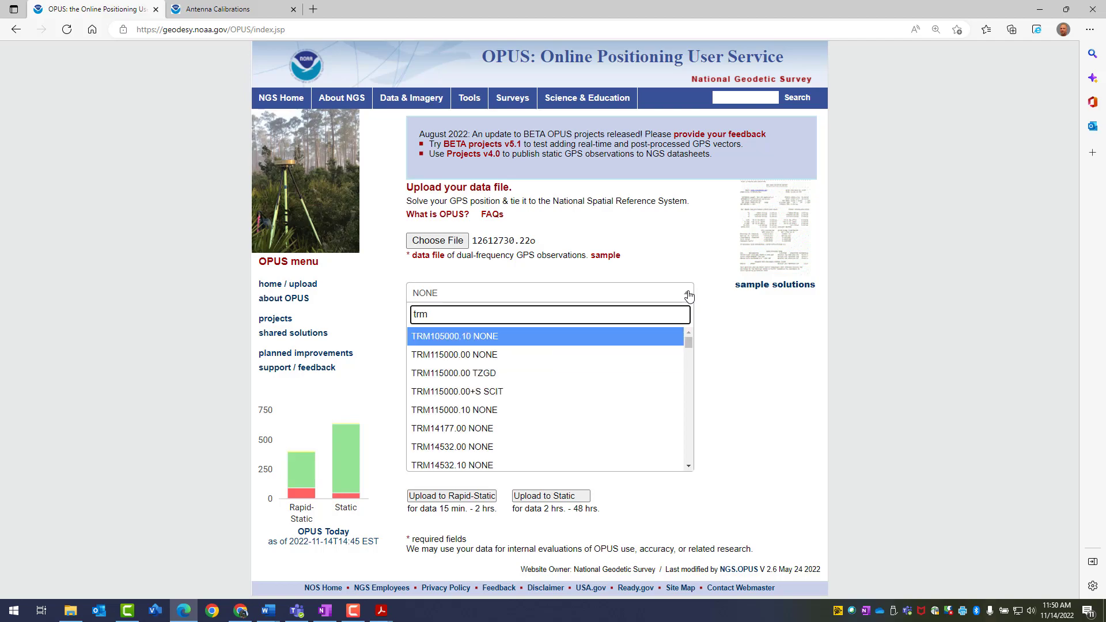
pyautogui.write('r10')
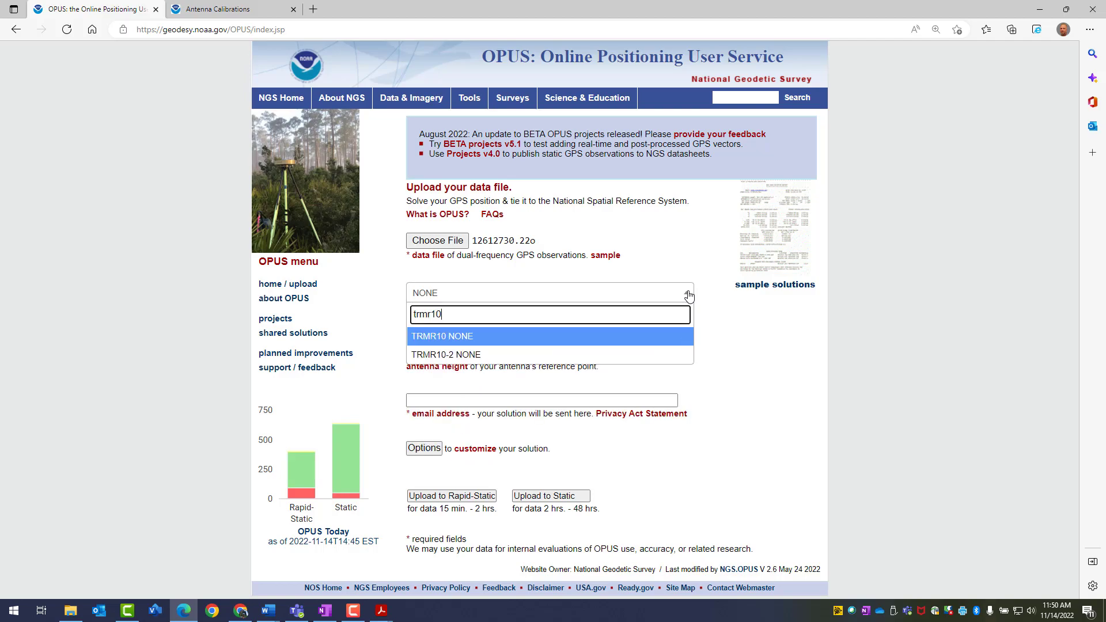
pyautogui.click(455, 340)
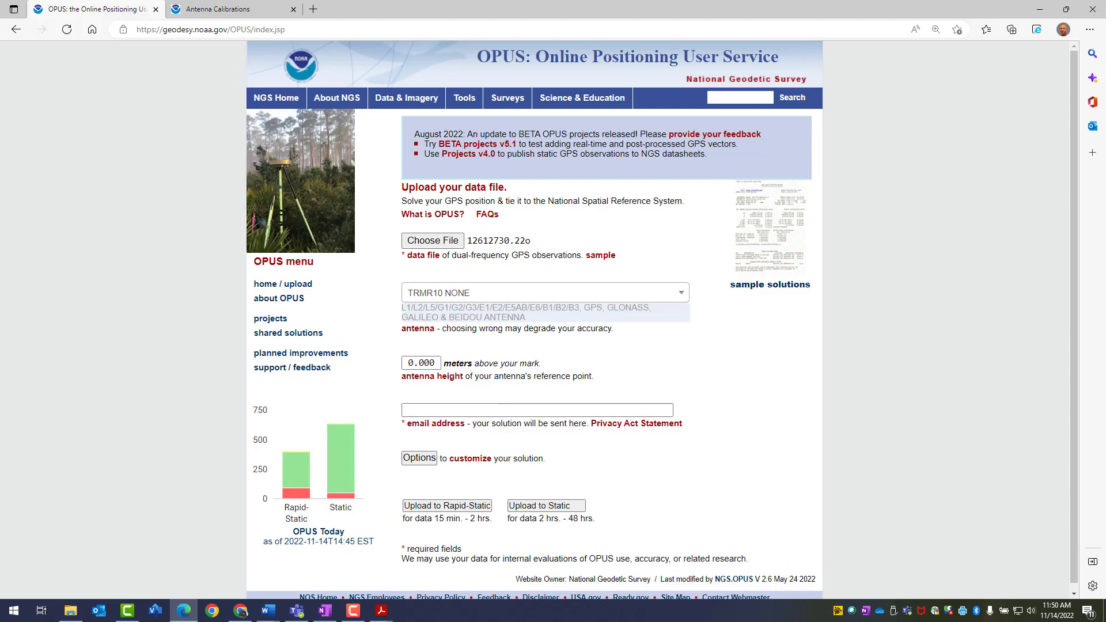
# - Open 12612730.22o in Notepad++, examine the antenna type line in the RINEX header, and return to the upload form
pyautogui.moveTo(807, 160); pyautogui.dragTo(1105, 161)
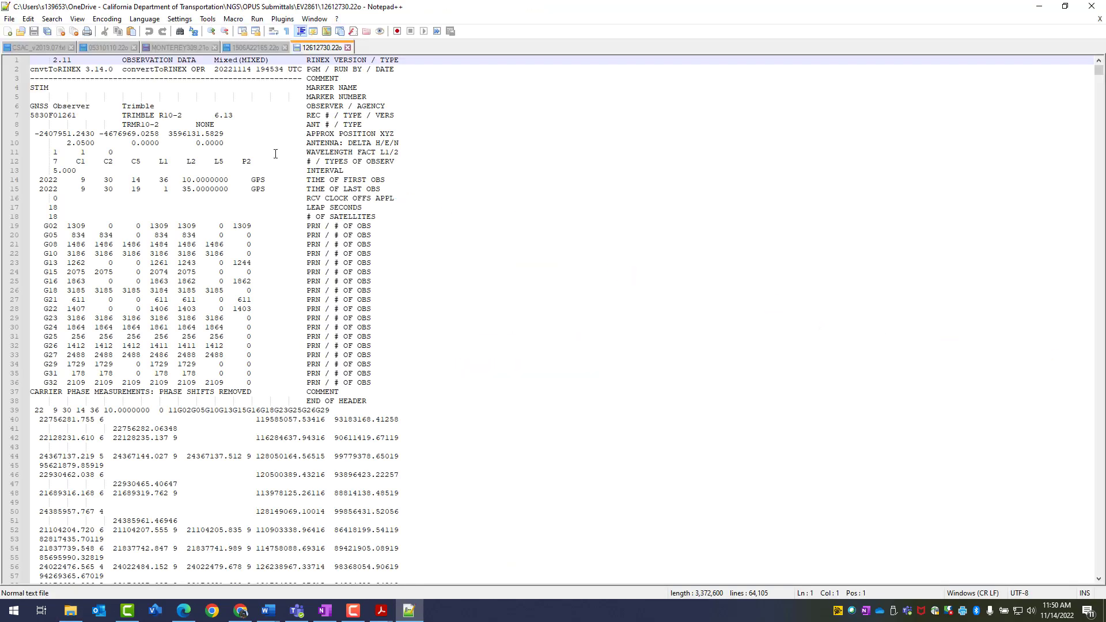
pyautogui.moveTo(123, 125); pyautogui.dragTo(160, 125)
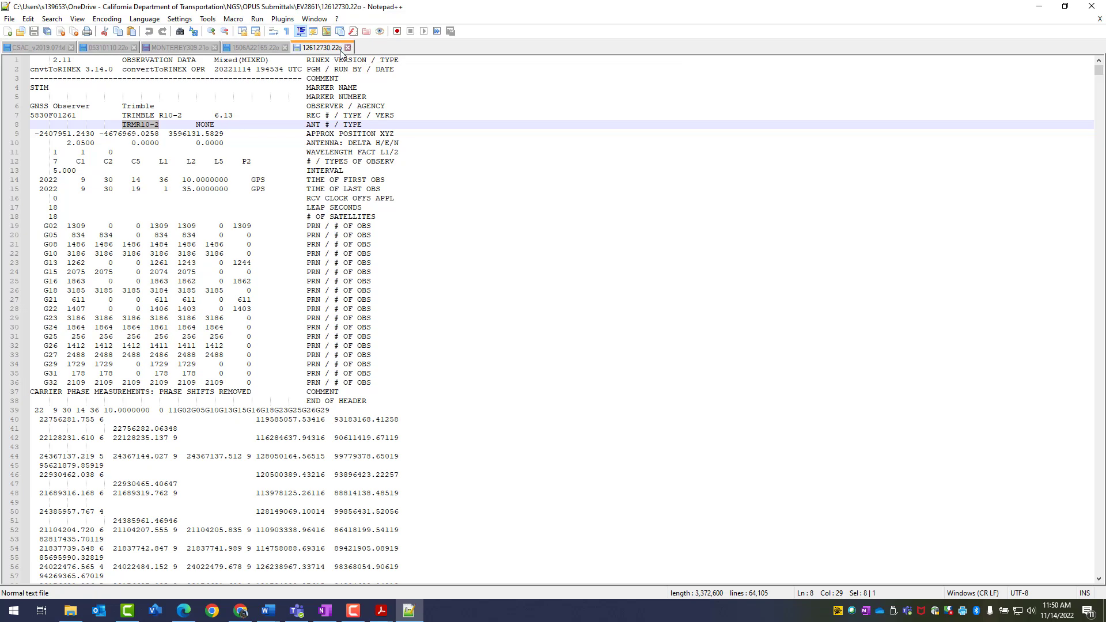
pyautogui.scroll(-5, 259, 145)
pyautogui.scroll(2, 258, 145)
pyautogui.scroll(3, 259, 145)
pyautogui.click(1040, 9)
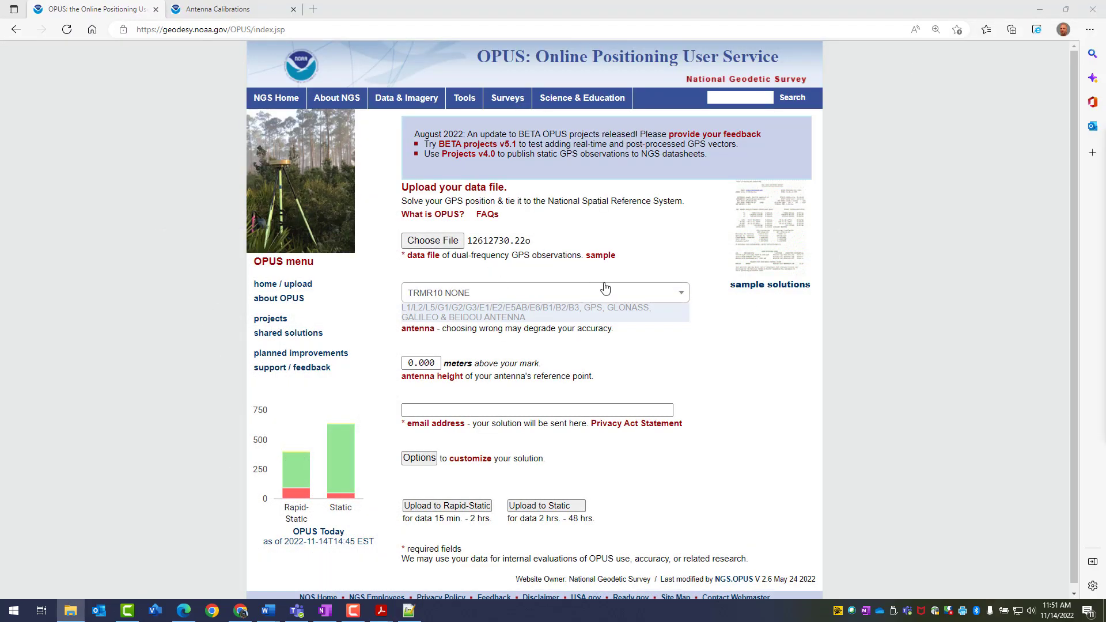
# - Change the antenna type to TRMR10-2 NONE and set the antenna height to 2.05 meters above the mark
pyautogui.click(637, 292)
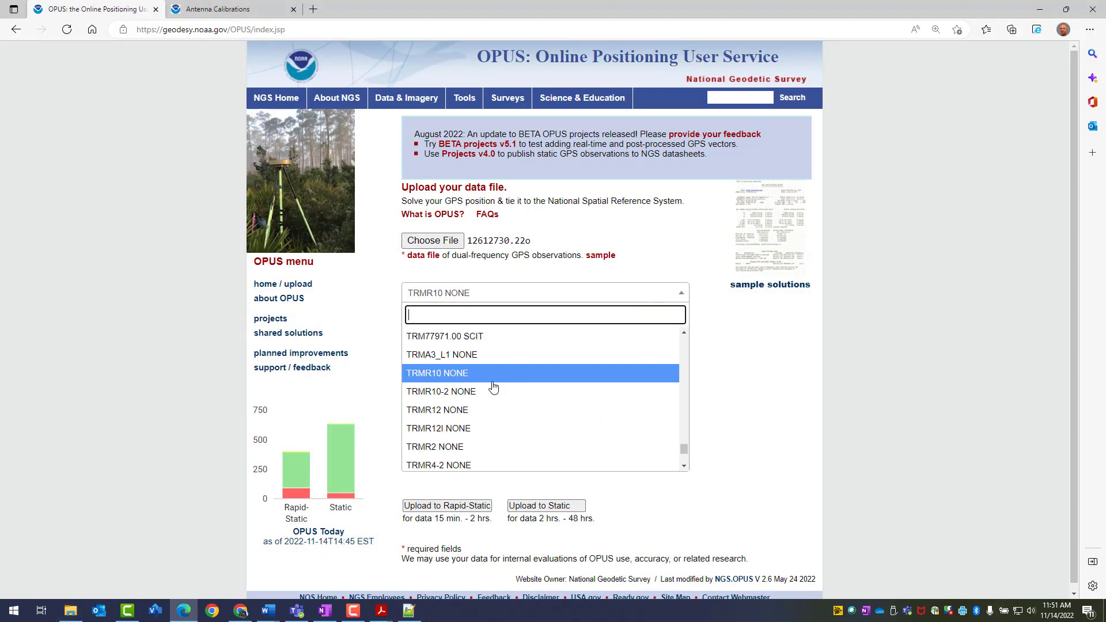
pyautogui.click(468, 394)
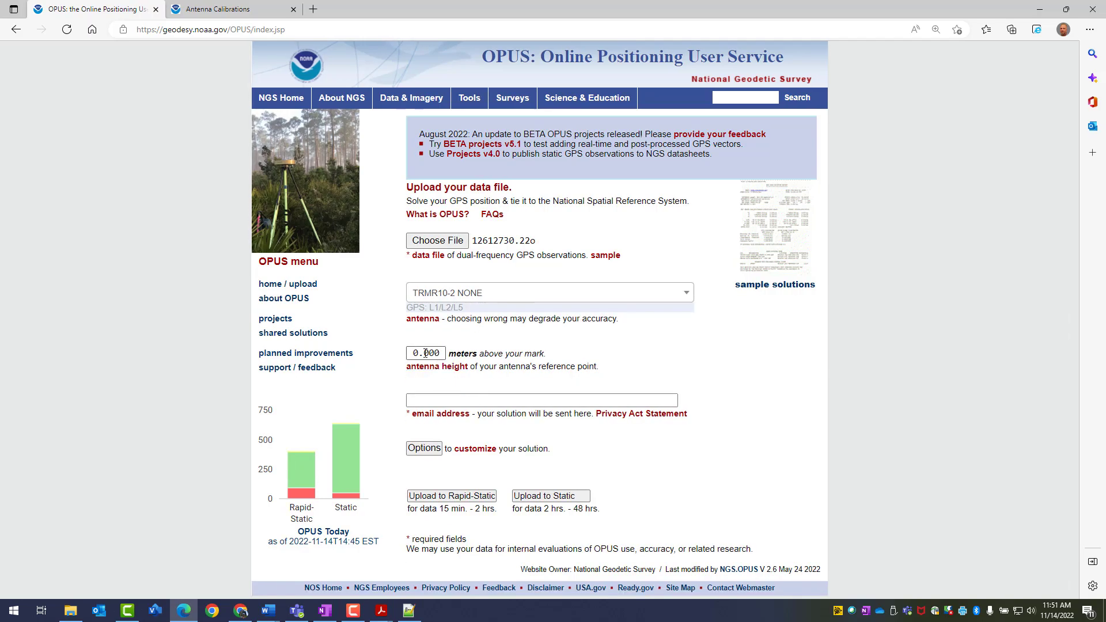
pyautogui.moveTo(411, 354); pyautogui.dragTo(466, 353)
pyautogui.write('2.05')
pyautogui.click(544, 353)
# - Fill in the submitter's saved work email address and choose "Yes, share" for sharing the solution in the customization options
pyautogui.click(442, 400)
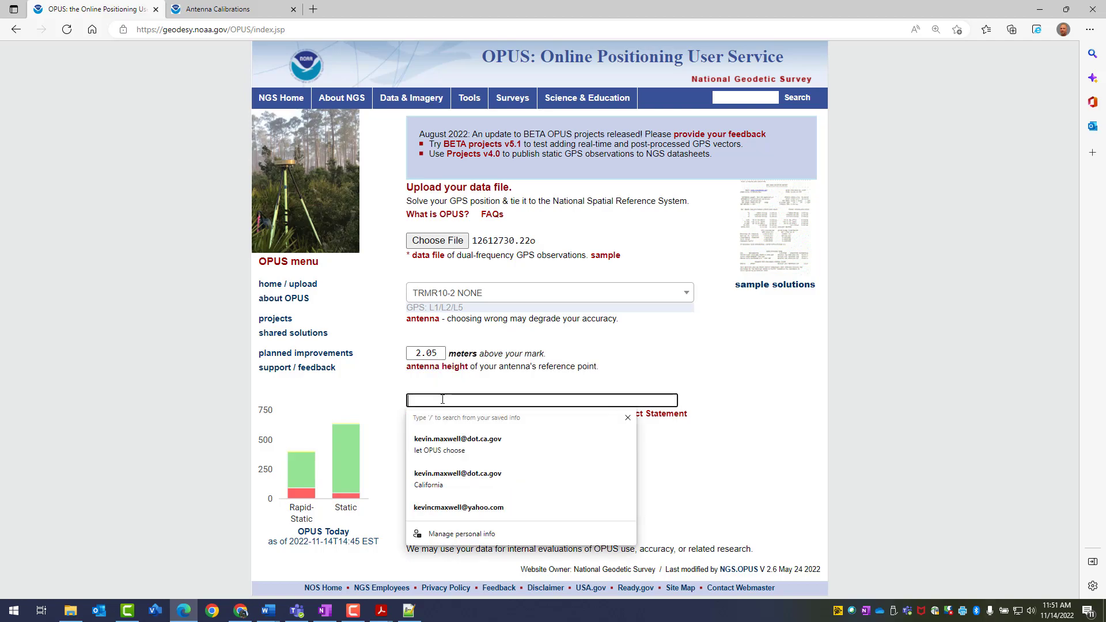
pyautogui.click(458, 444)
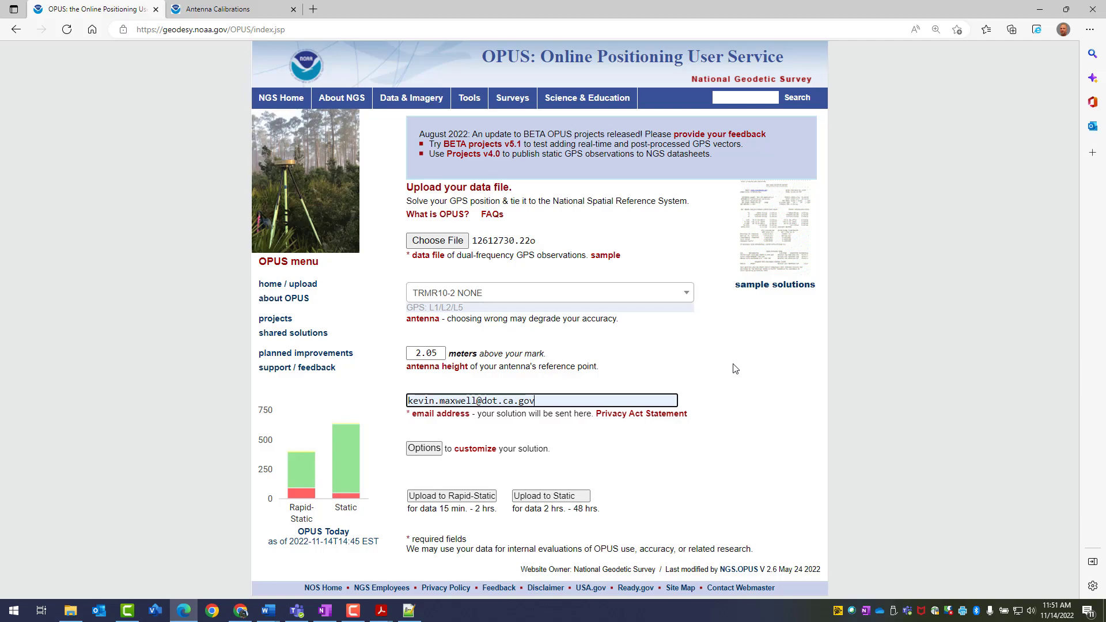
pyautogui.click(422, 449)
pyautogui.scroll(-3, 743, 424)
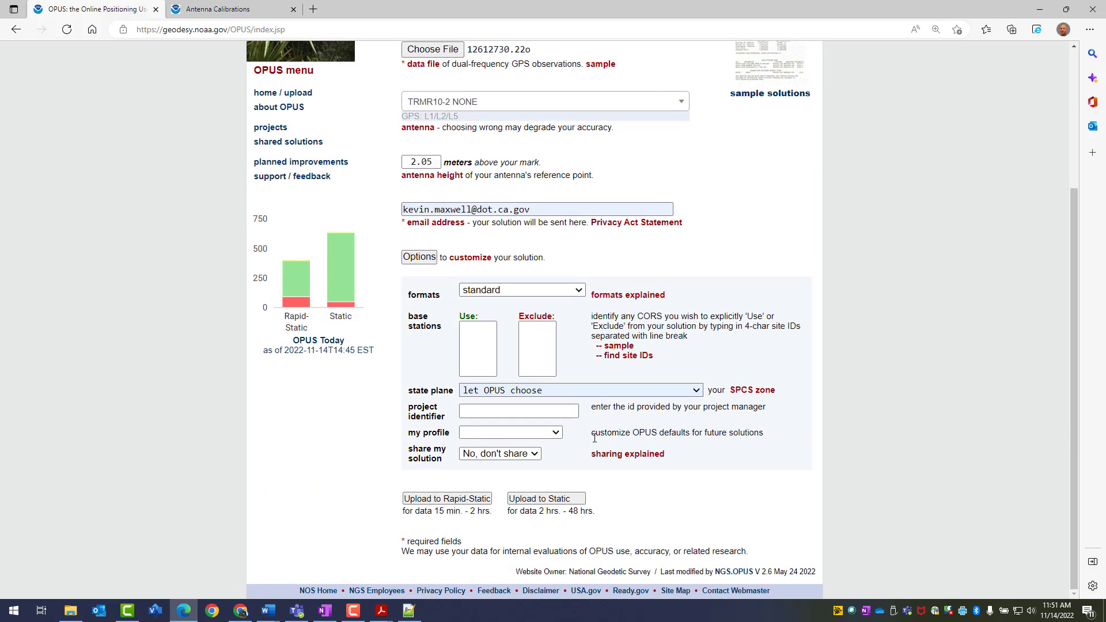
pyautogui.click(538, 455)
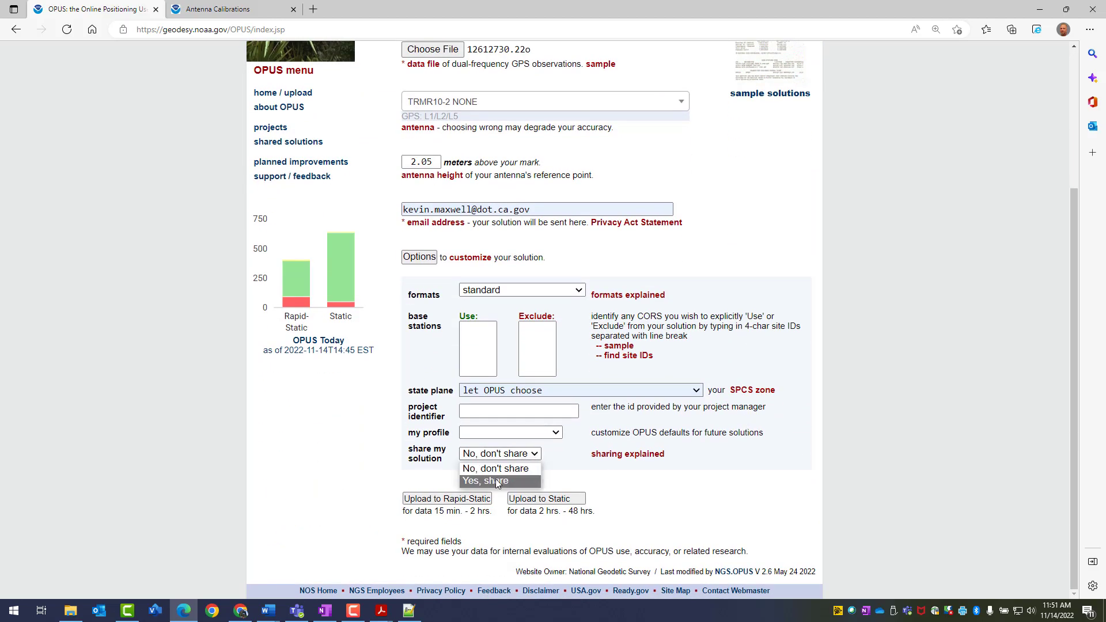
pyautogui.click(495, 480)
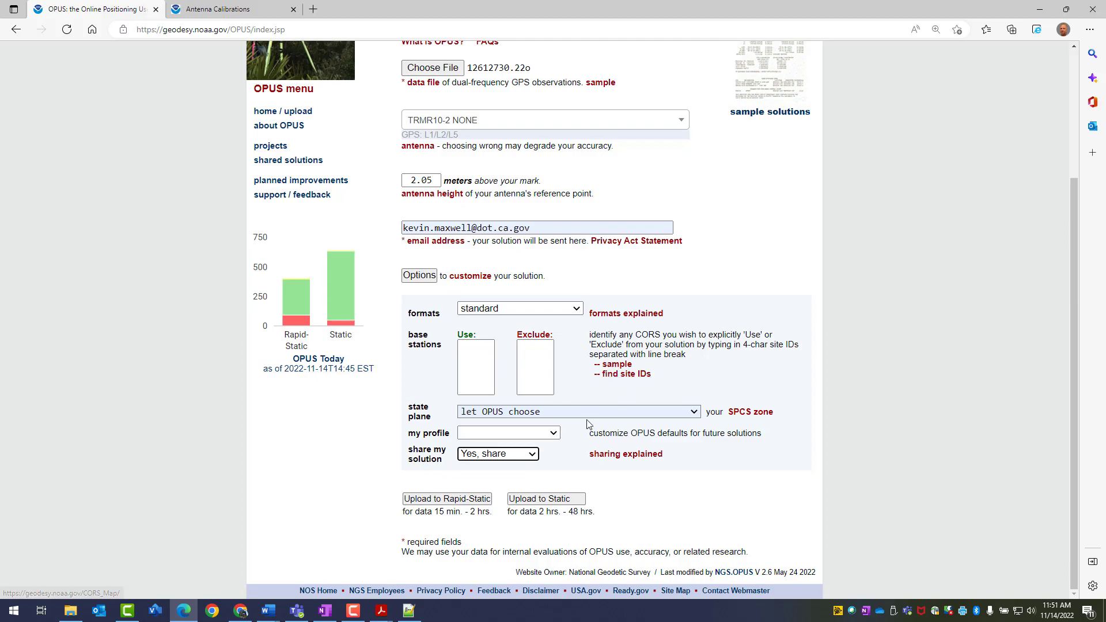
# - Check the profile choices without selecting one, and upload the data file for Static processing
pyautogui.click(554, 433)
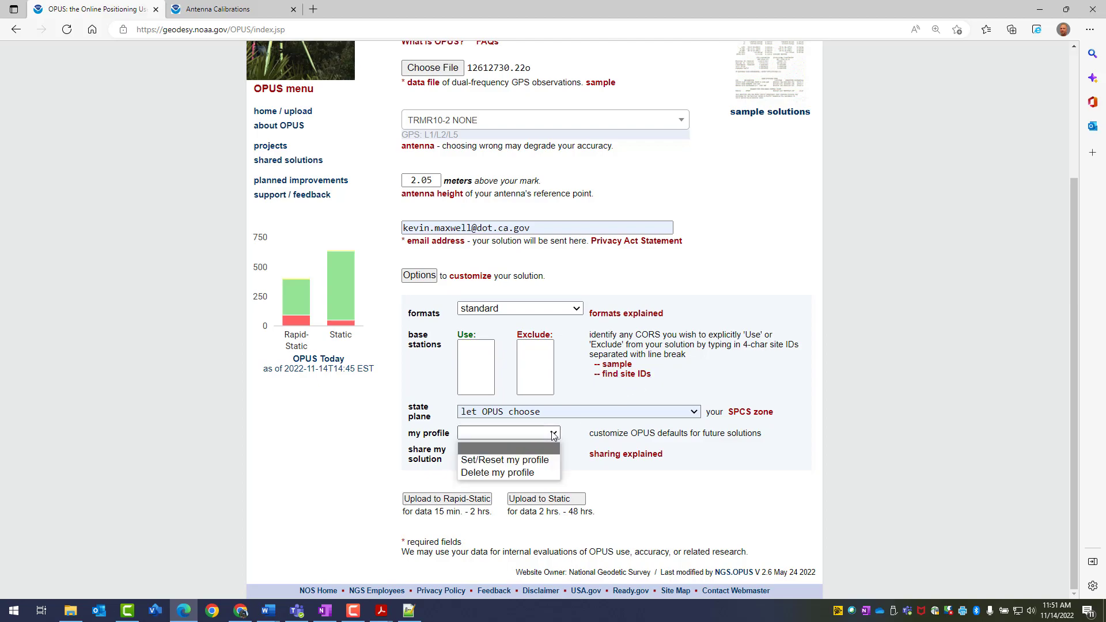
pyautogui.click(553, 434)
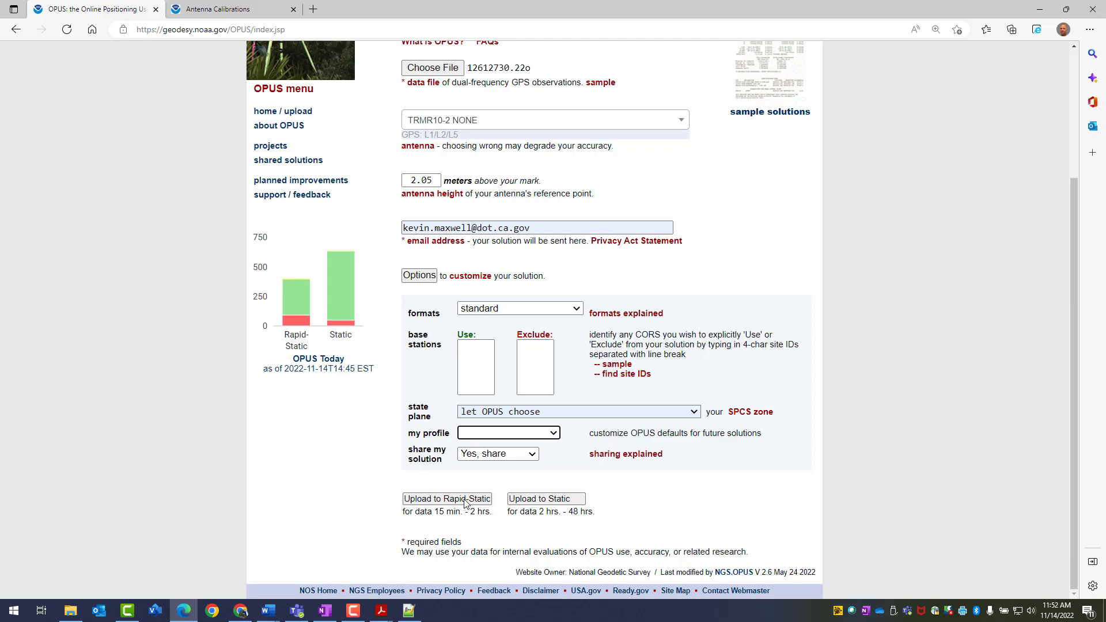
pyautogui.click(552, 500)
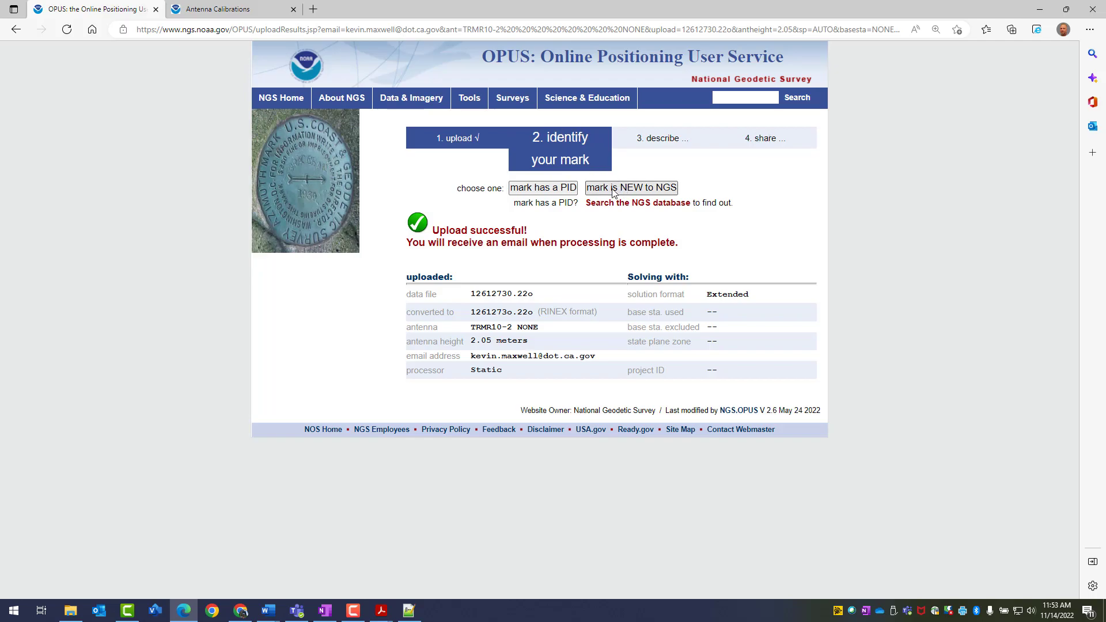
# - Identify the mark as one that has a PID and enter EV2861 as its PID
pyautogui.click(543, 191)
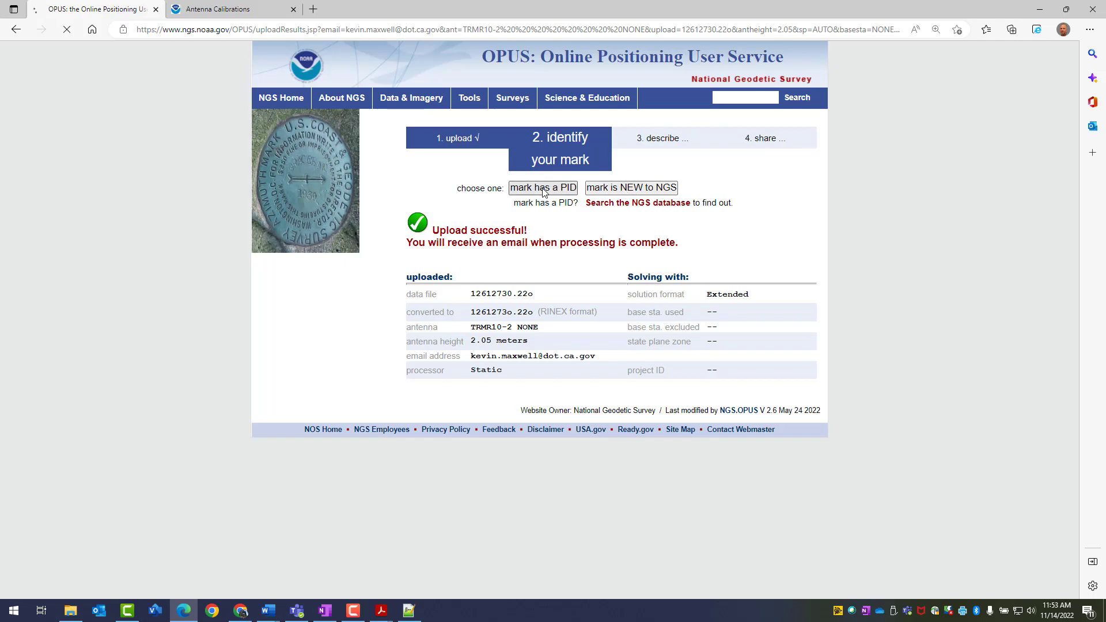
pyautogui.click(528, 246)
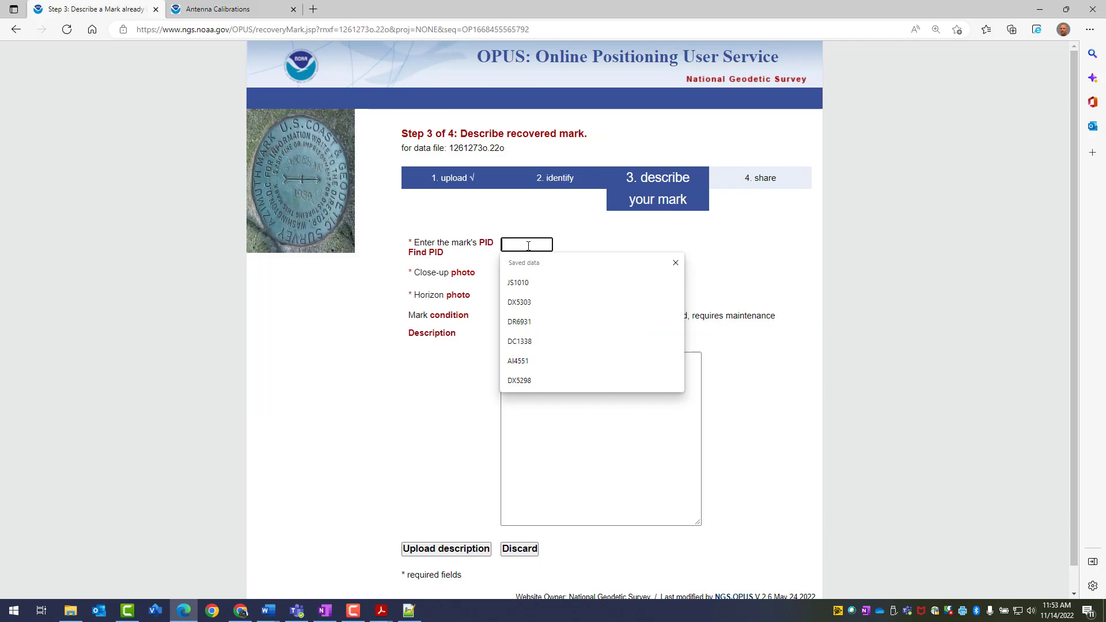
pyautogui.write('EV')
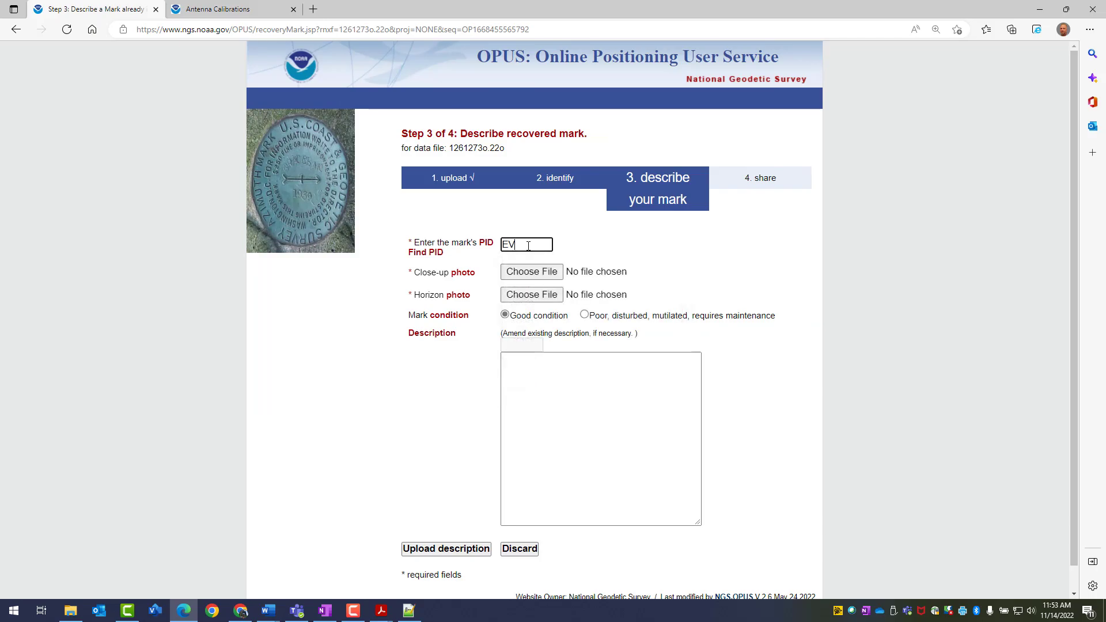
pyautogui.write('2861')
# - Attach Stim_Mon.jpg as the close-up photo and Stim_Horiz.jpg as the horizon photo of the mark
pyautogui.hotkey('alt', 'Tab')
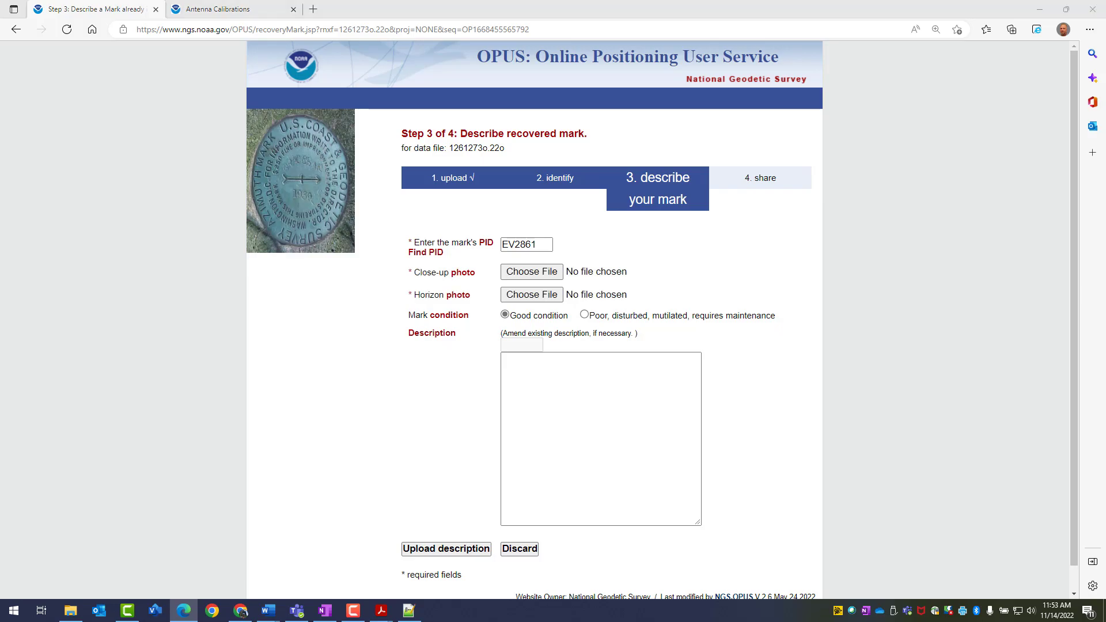
pyautogui.moveTo(1103, 404); pyautogui.dragTo(548, 275)
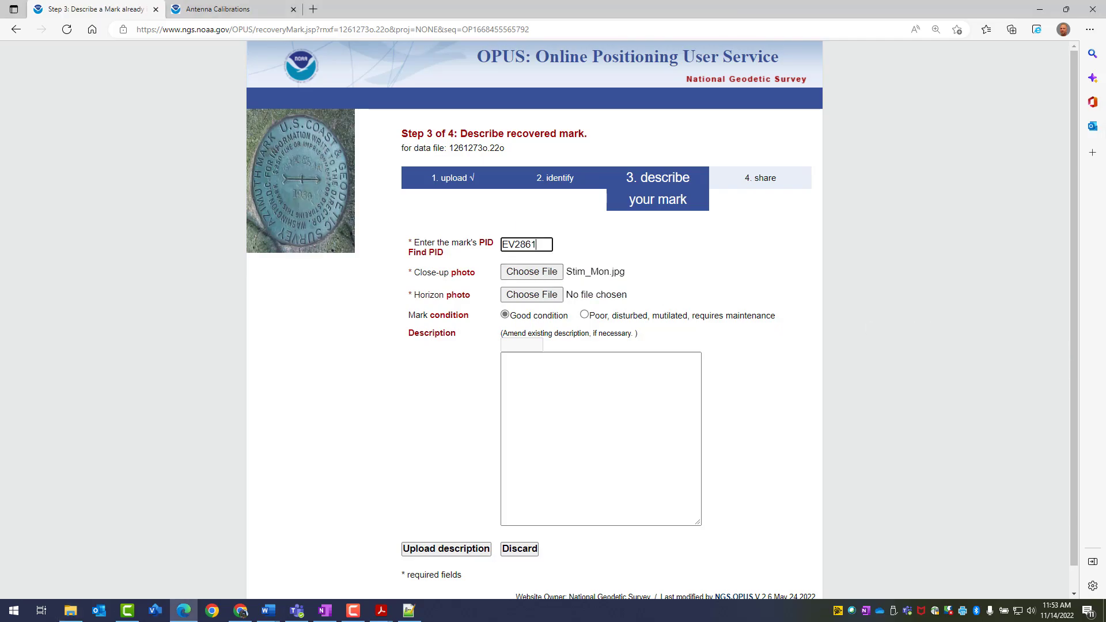
pyautogui.hotkey('alt', 'Tab')
pyautogui.moveTo(1103, 398); pyautogui.dragTo(541, 297)
# - Enter FOUND AS DESCRIBED as the recovered mark's description and upload the description
pyautogui.click(556, 367)
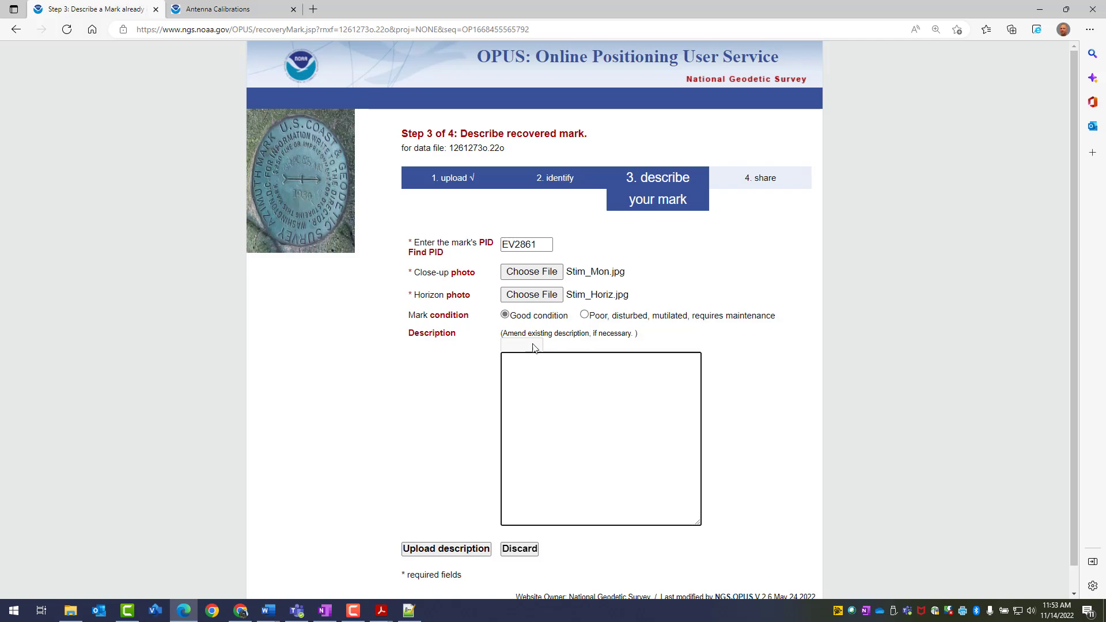
pyautogui.write('FOUND AS DESCRIBED')
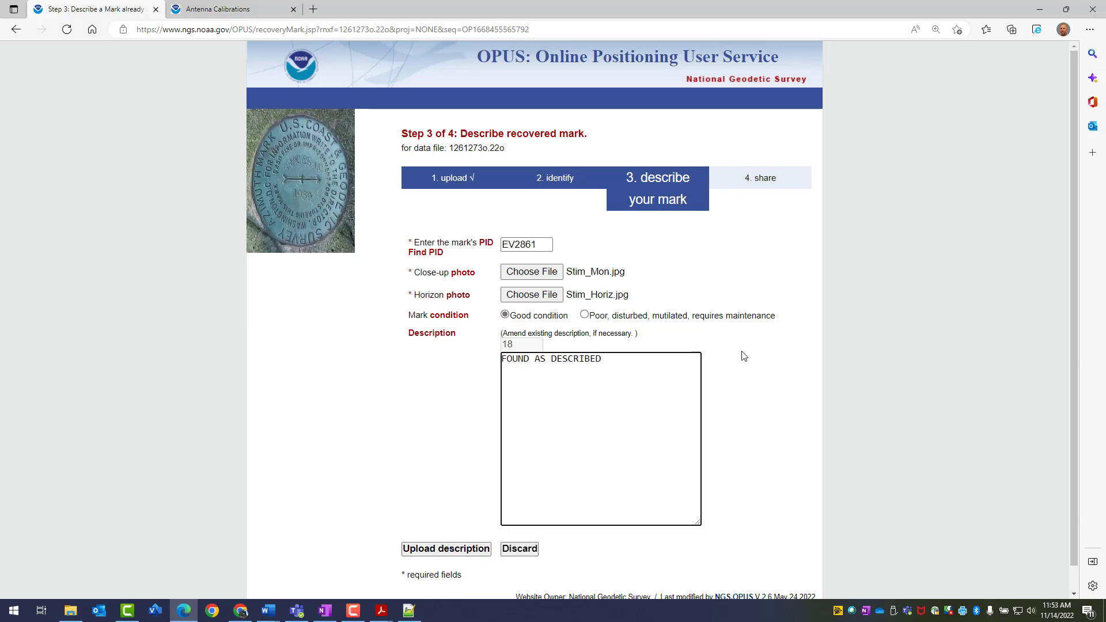
pyautogui.scroll(-1, 743, 356)
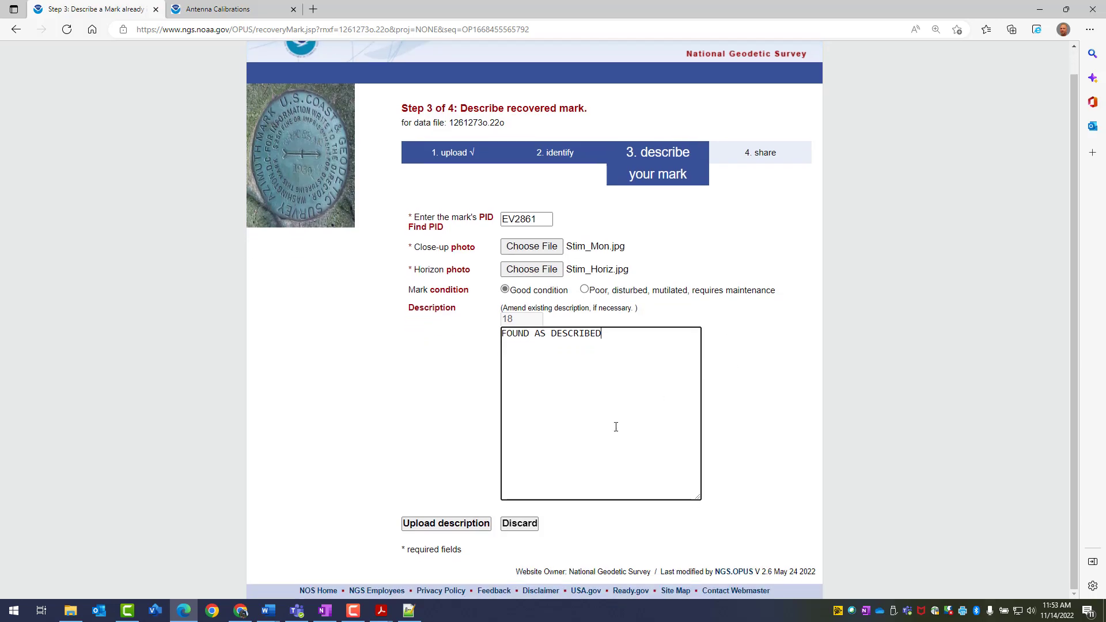
pyautogui.click(446, 525)
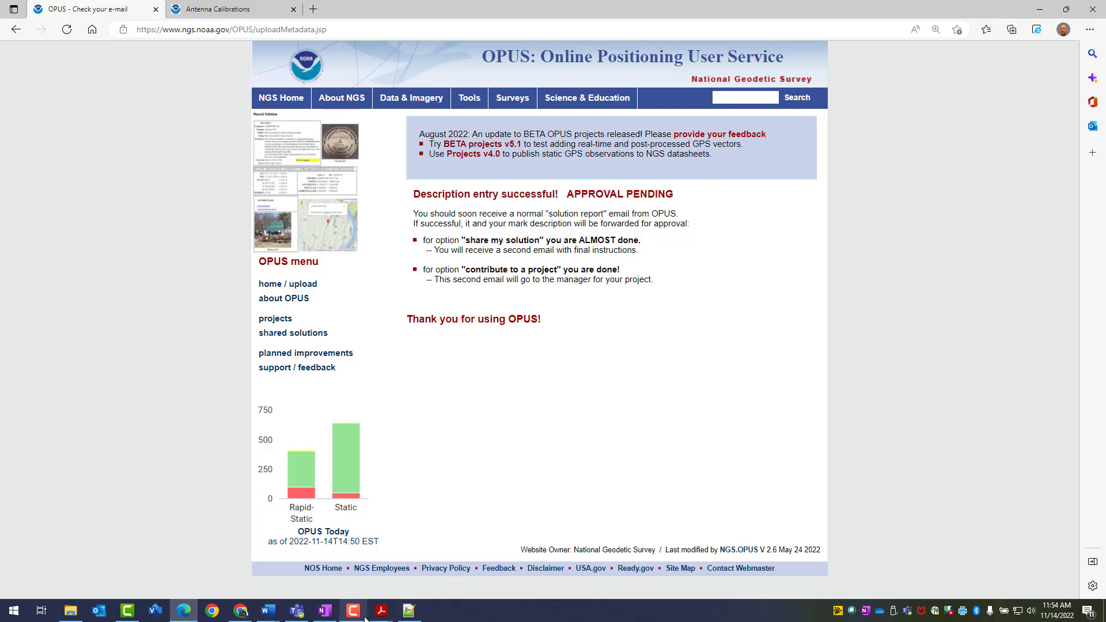
pyautogui.moveTo(365, 618)
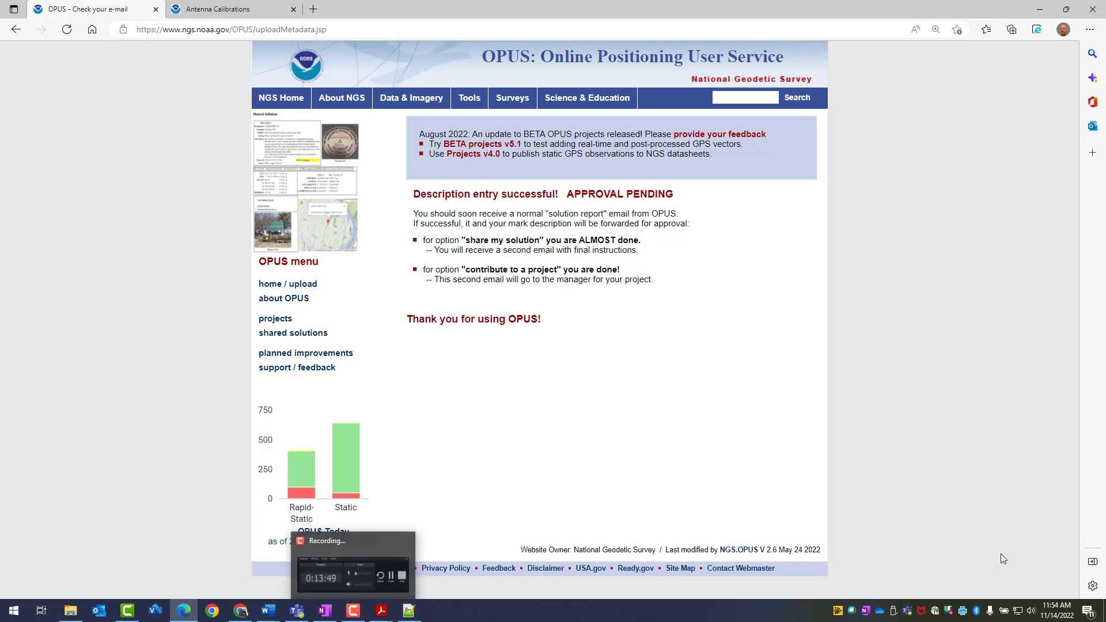